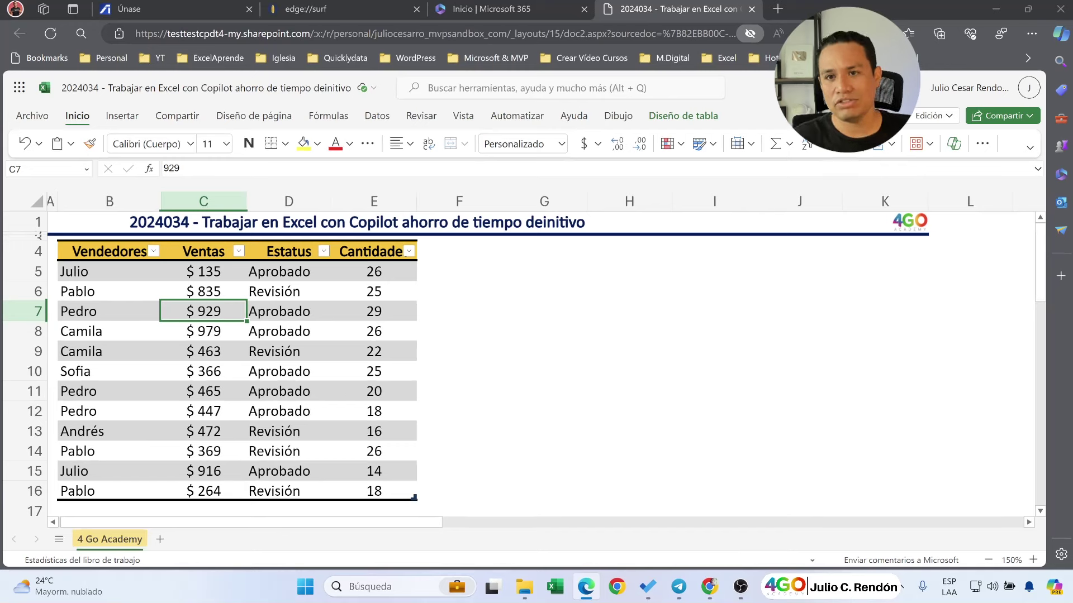
# Open the Copilot pane beside the sales table, showing Agregar columnas de fórmula, Resaltar, Ordenar y filtrar
pyautogui.click(265, 298)
pyautogui.click(194, 291)
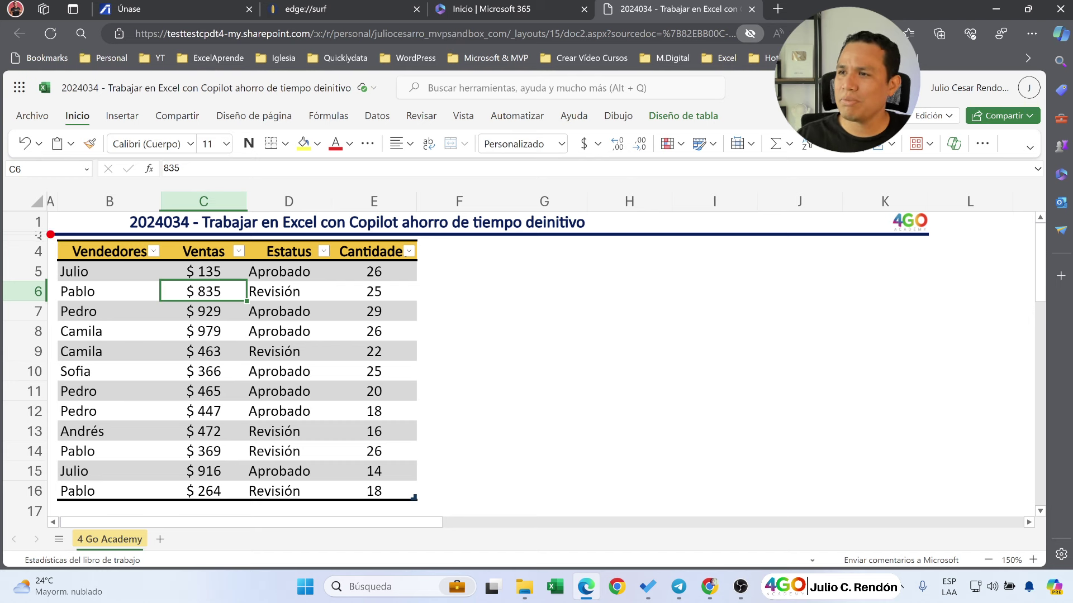
pyautogui.moveTo(50, 234); pyautogui.dragTo(171, 318)
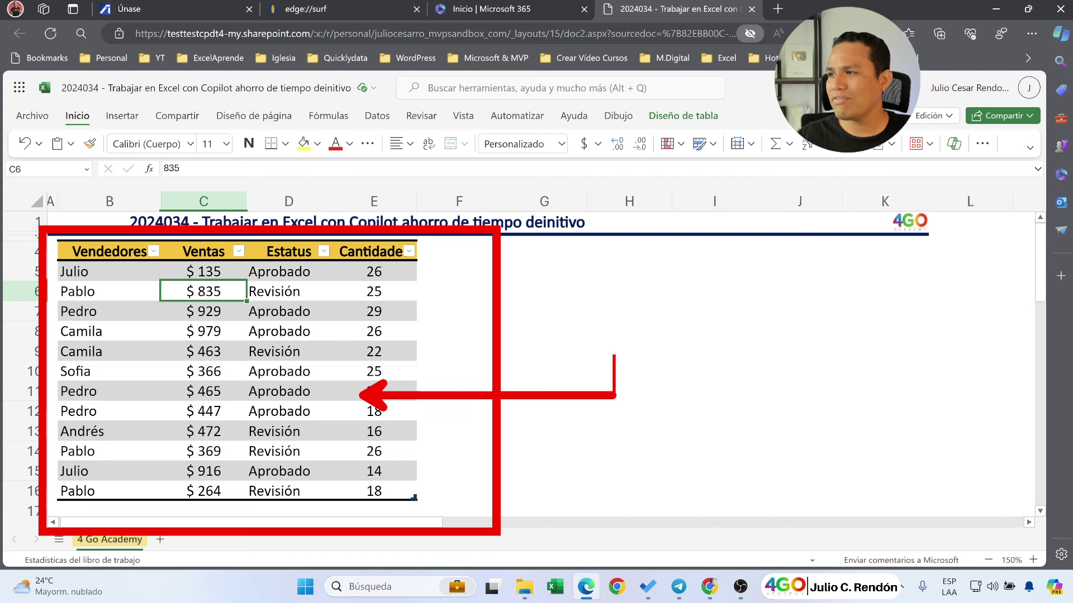
pyautogui.write('tabla')
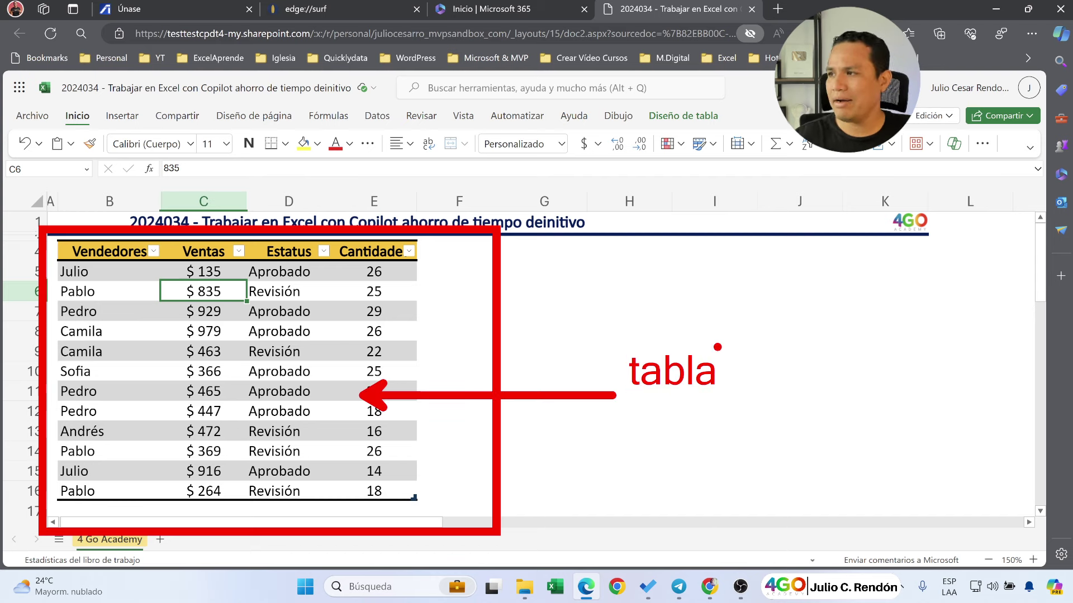
pyautogui.press('Escape')
pyautogui.moveTo(609, 332); pyautogui.dragTo(759, 415)
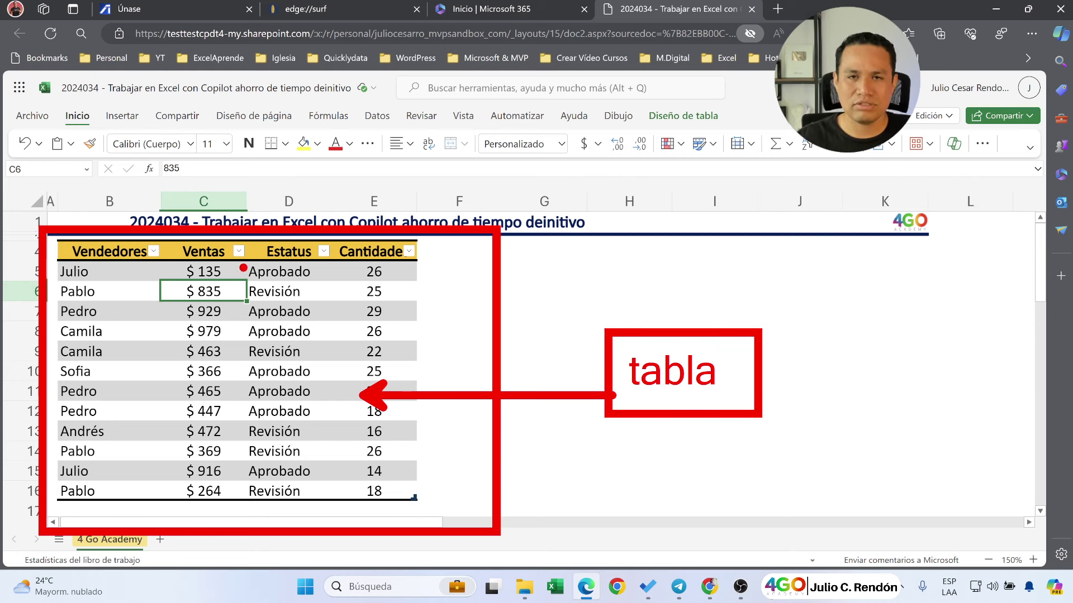
pyautogui.press('Escape')
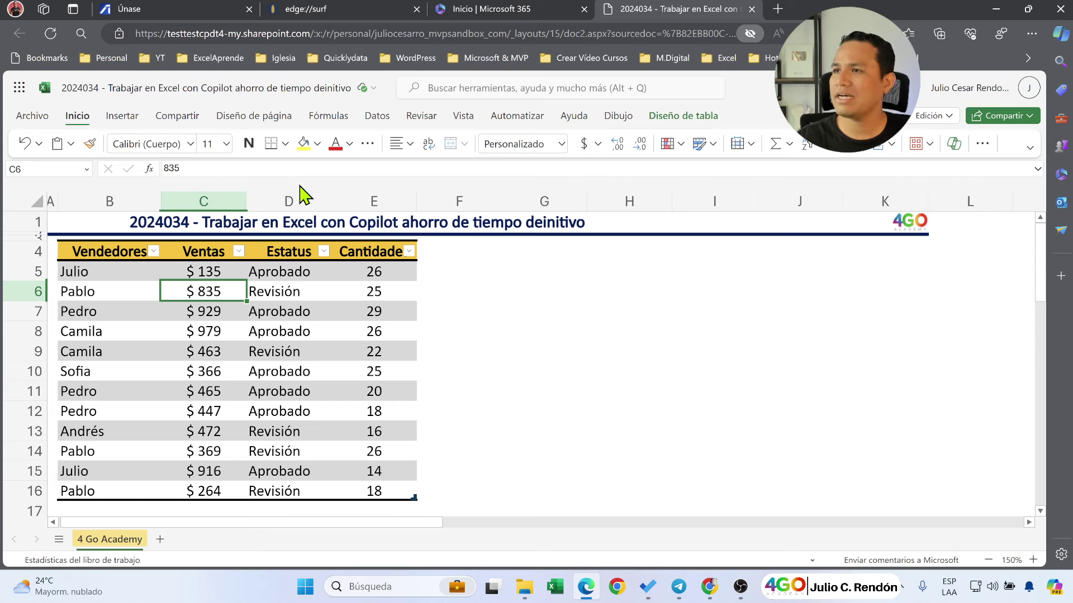
pyautogui.moveTo(67, 127); pyautogui.dragTo(133, 228)
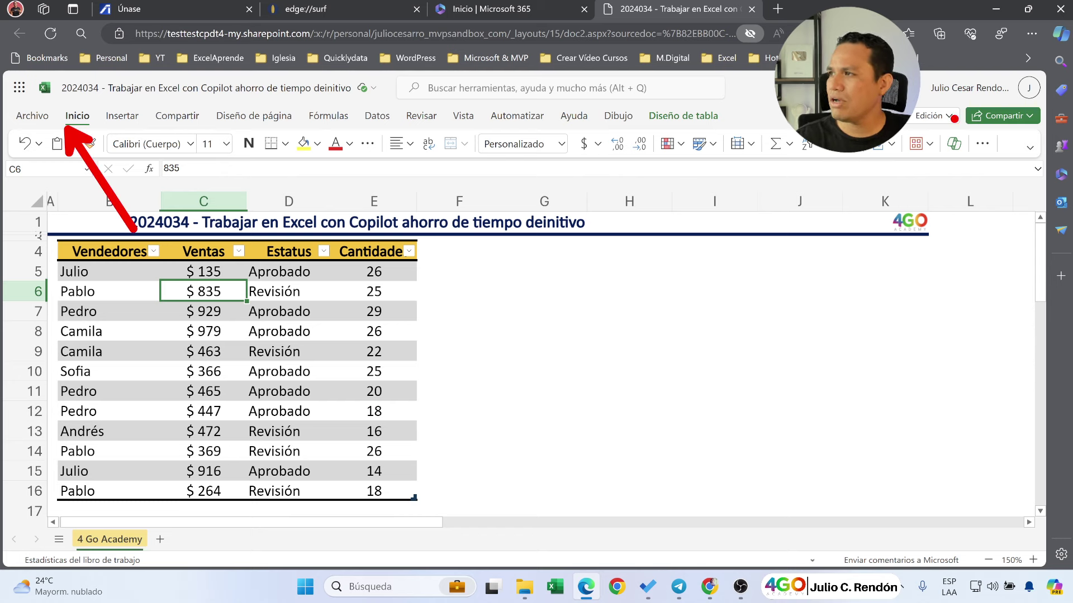
pyautogui.moveTo(923, 117)
pyautogui.mouseDown()
pyautogui.moveTo(987, 176)
pyautogui.moveTo(949, 308)
pyautogui.mouseUp()
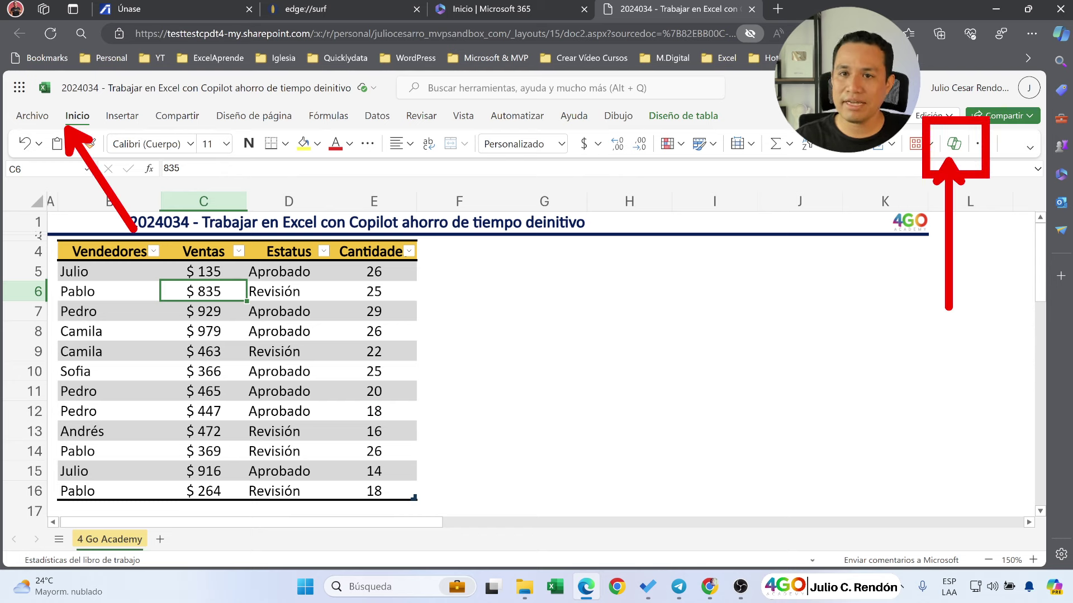
pyautogui.press('Escape')
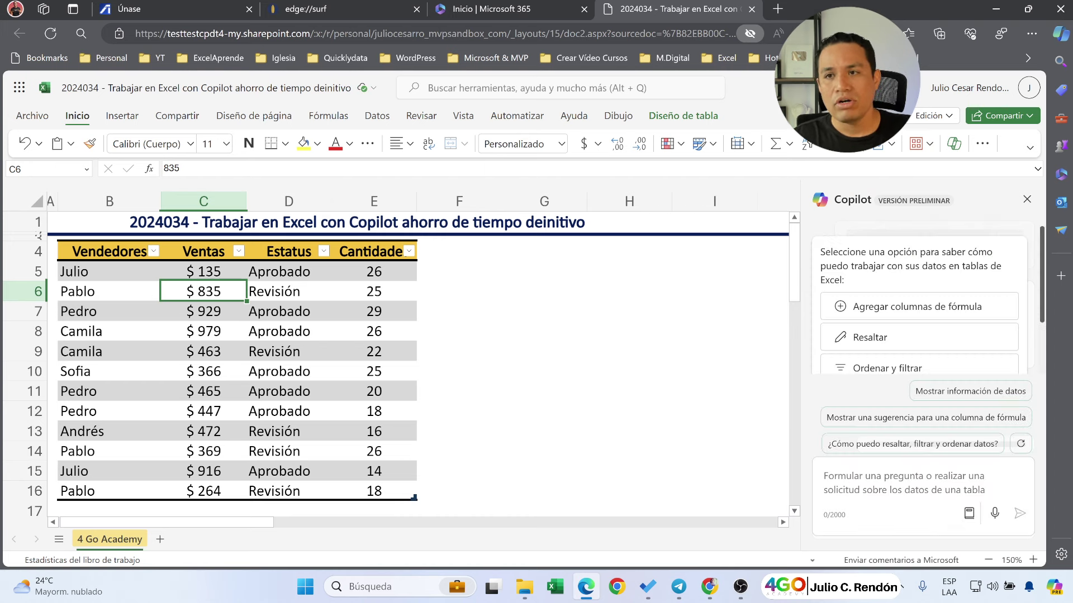
pyautogui.click(548, 334)
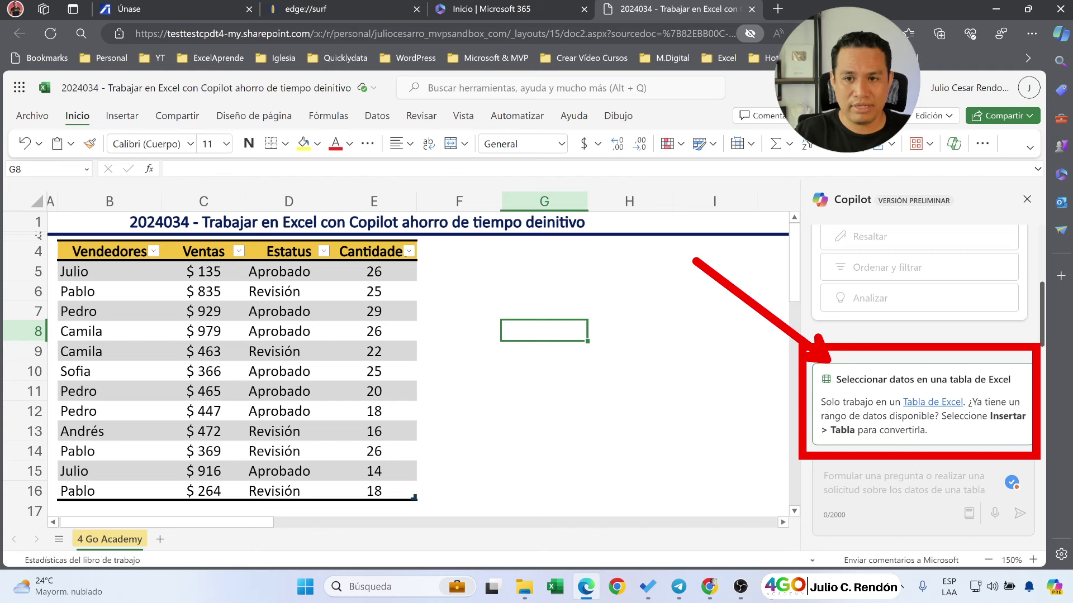
pyautogui.click(285, 333)
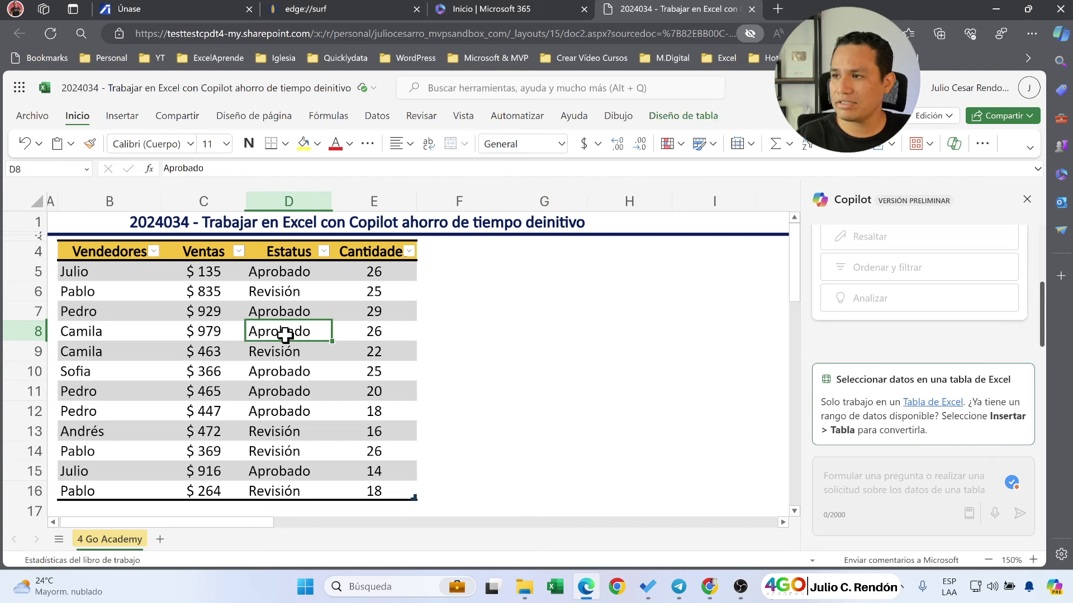
pyautogui.scroll(2, 914, 288)
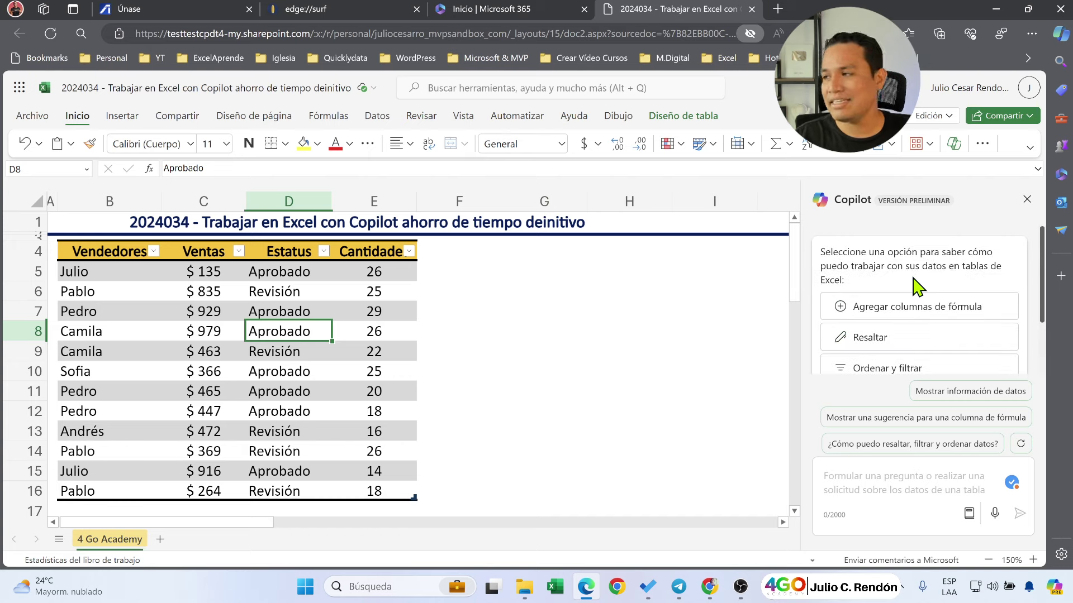
pyautogui.scroll(-2, 881, 309)
pyautogui.scroll(2, 881, 310)
pyautogui.scroll(-2, 893, 301)
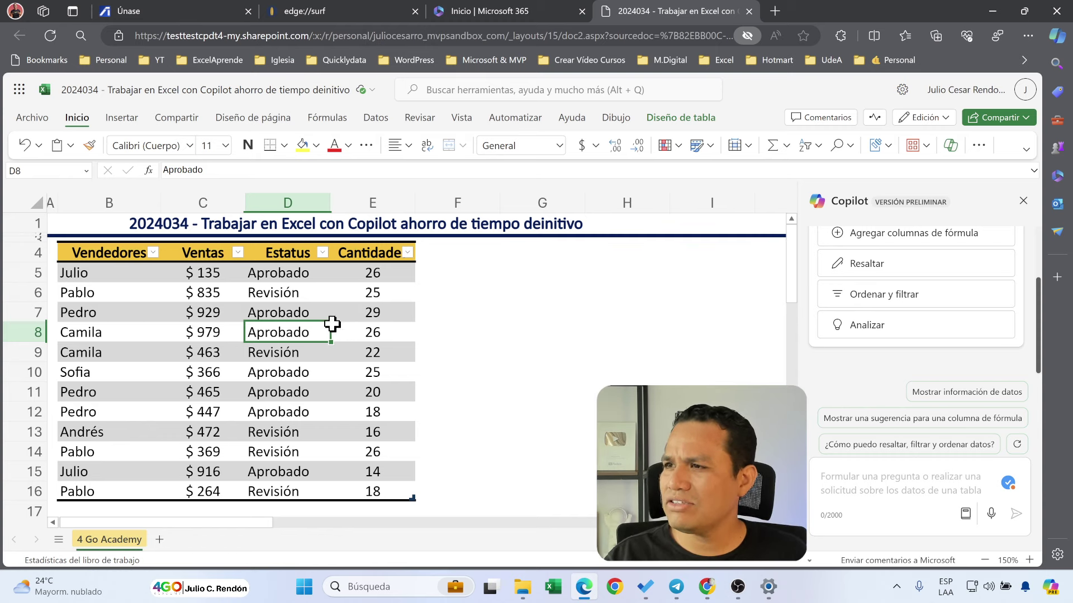
# Select the Pedro entries in the Vendedores column, ending on B11
pyautogui.click(264, 296)
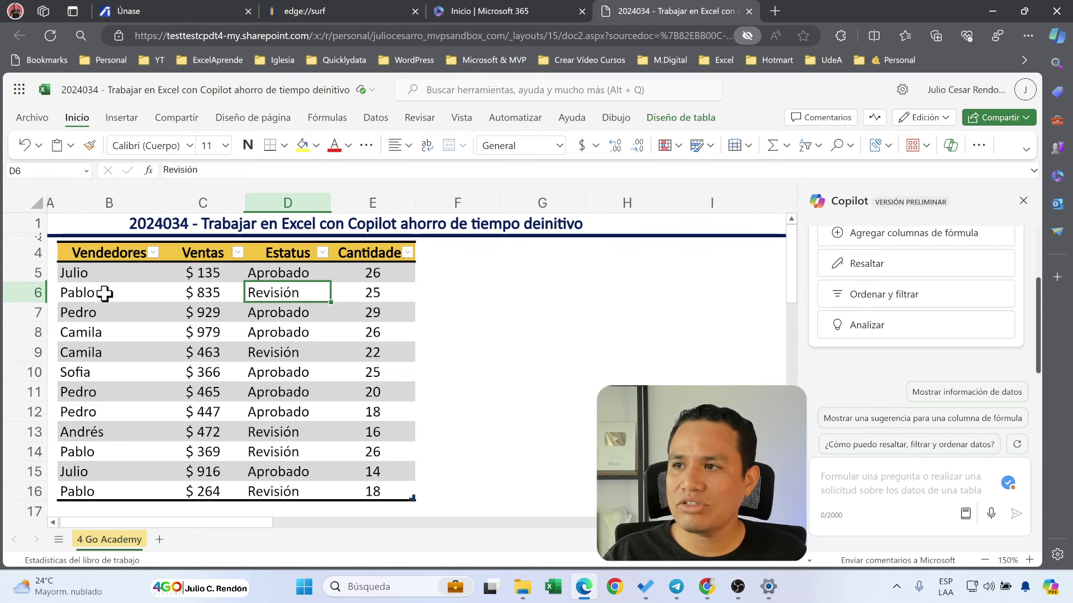
pyautogui.click(105, 292)
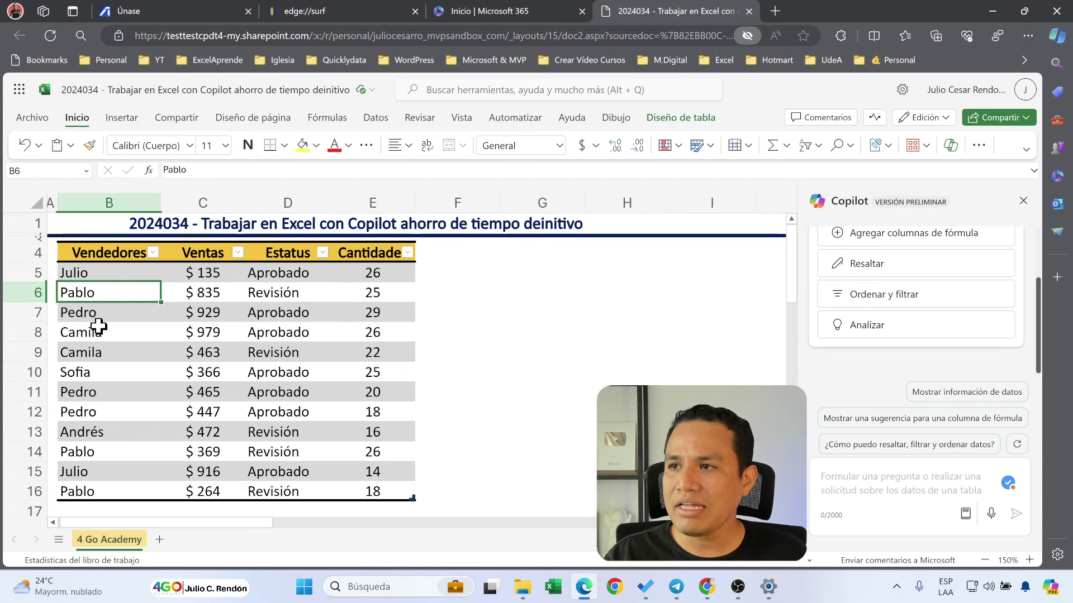
pyautogui.click(87, 311)
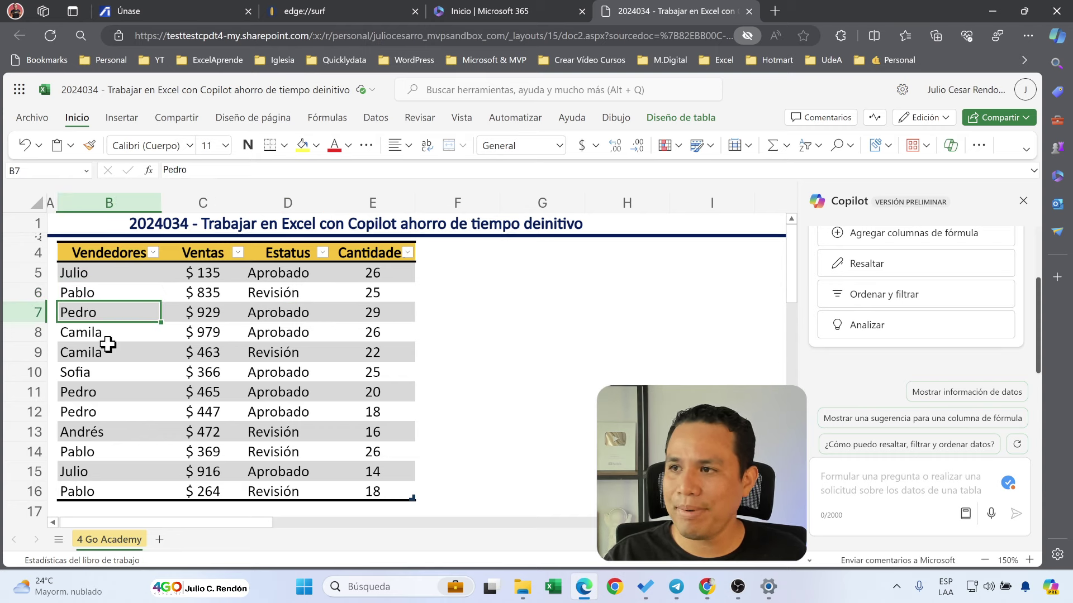
pyautogui.moveTo(99, 392); pyautogui.dragTo(95, 413)
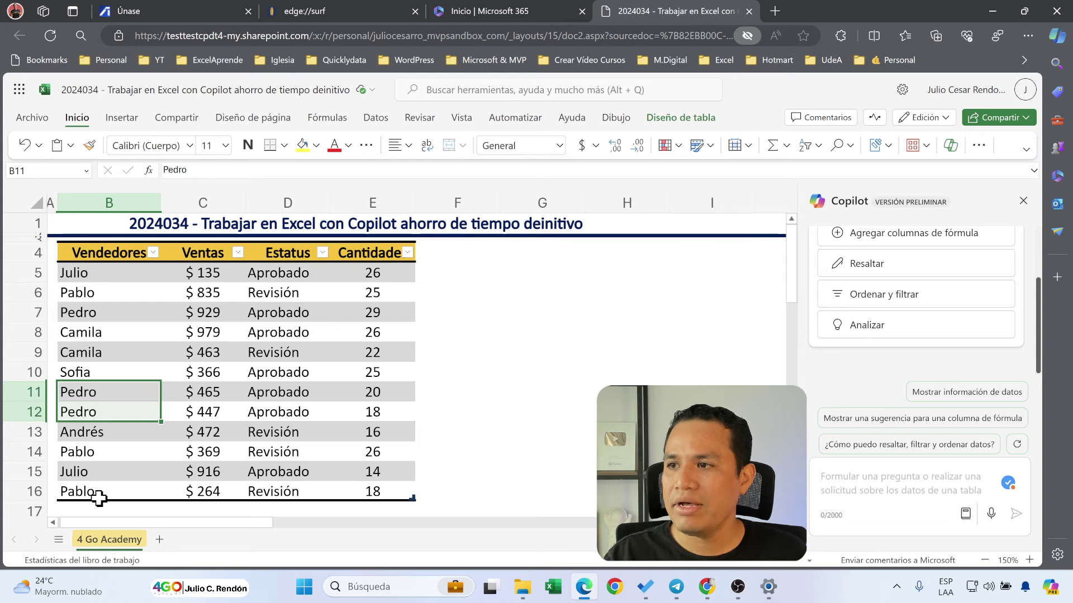
pyautogui.click(110, 389)
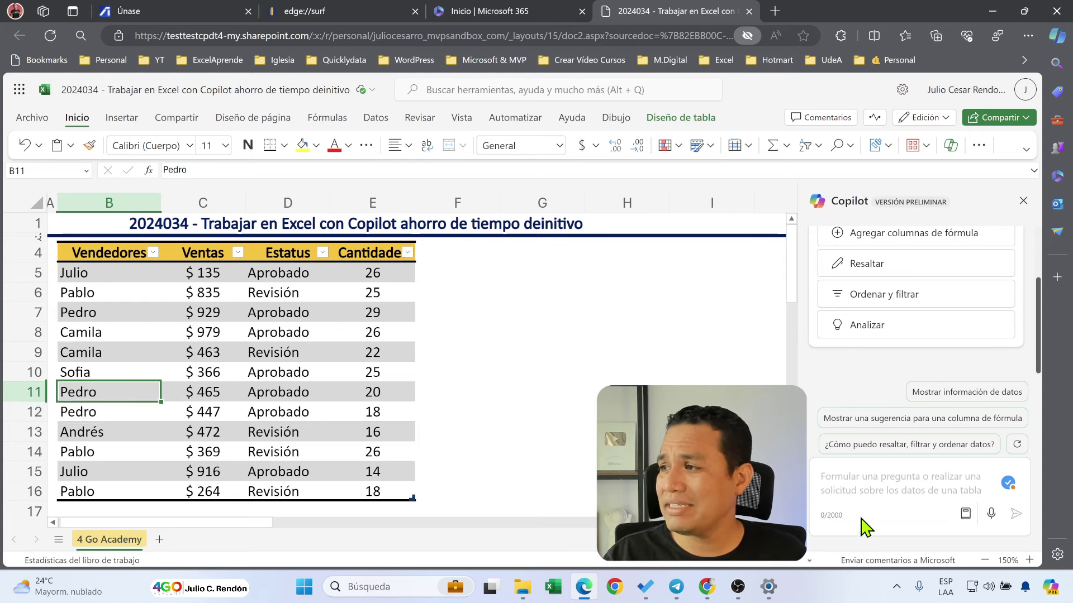
# Write the Copilot request 'Cambiar el nombre del vendedor Pedro por Pilo' without sending it
pyautogui.click(870, 479)
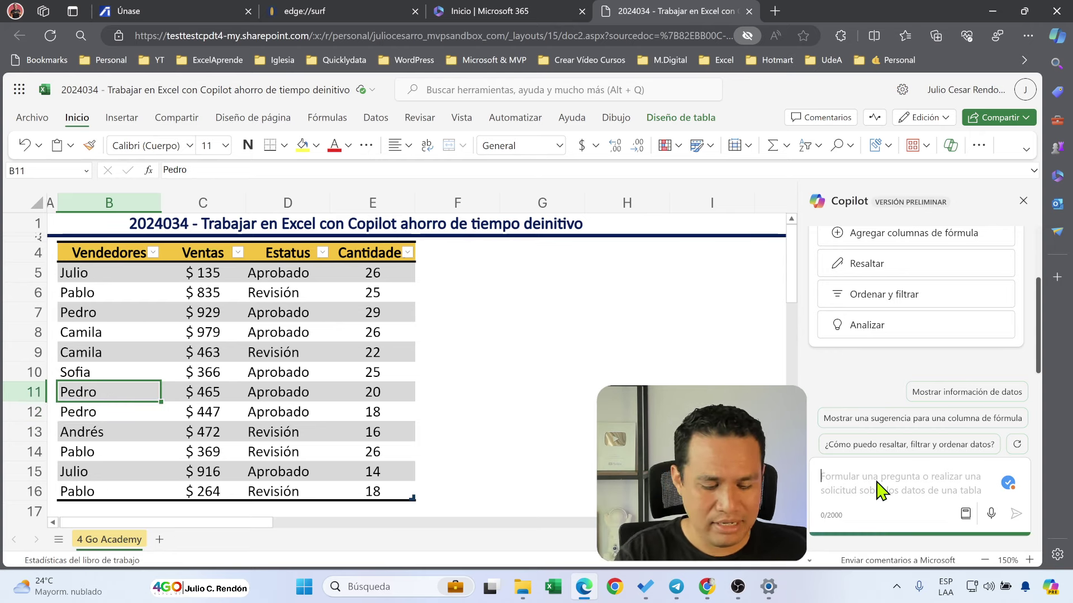
pyautogui.write('Cambiar el nombr')
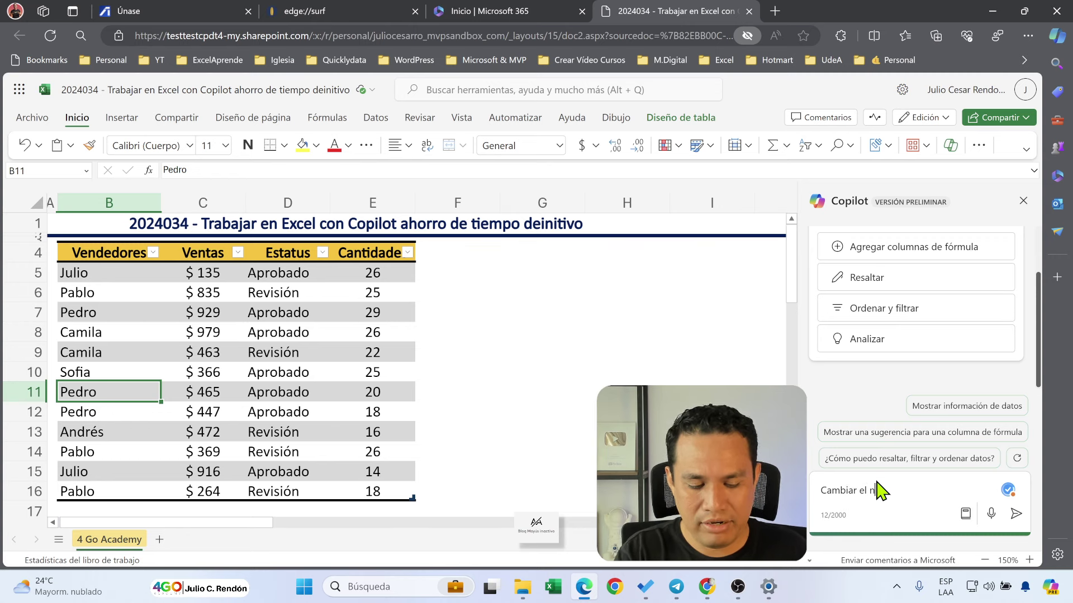
pyautogui.write('e del vendor')
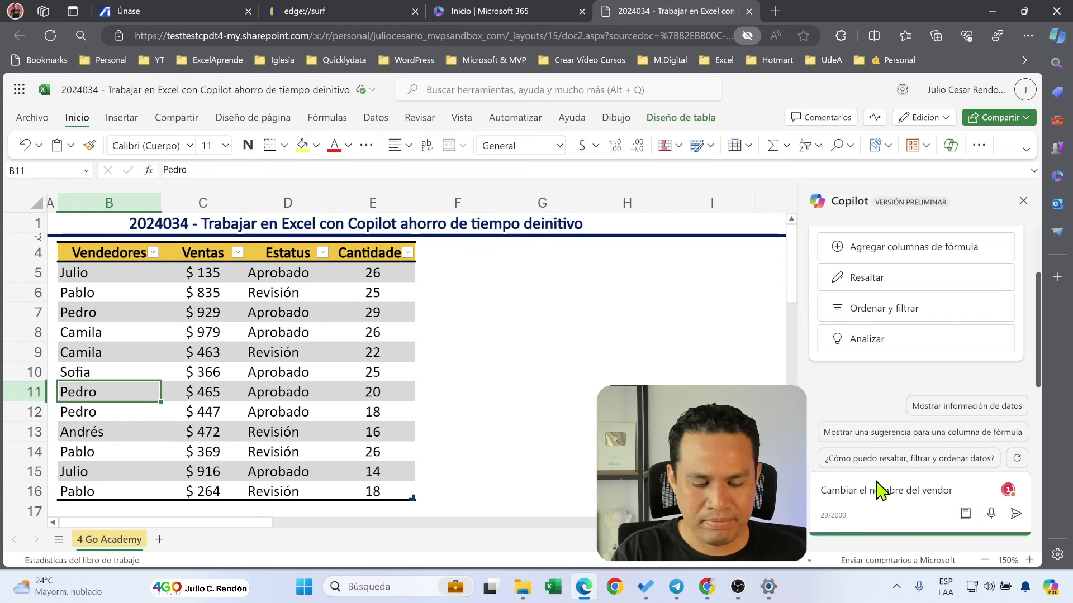
pyautogui.write('edro por')
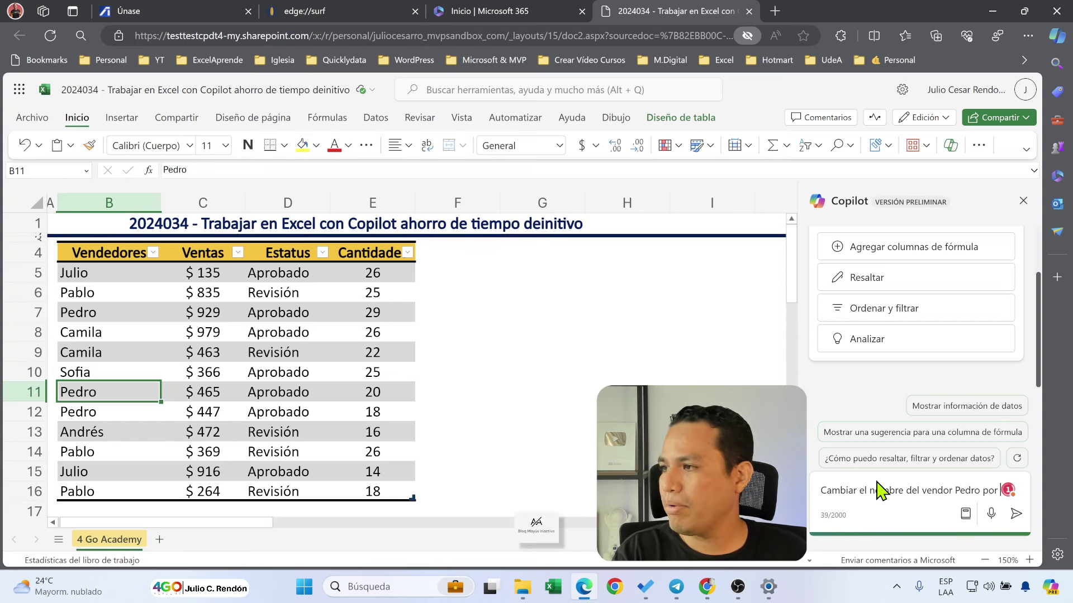
pyautogui.press('capslock')
pyautogui.write('P')
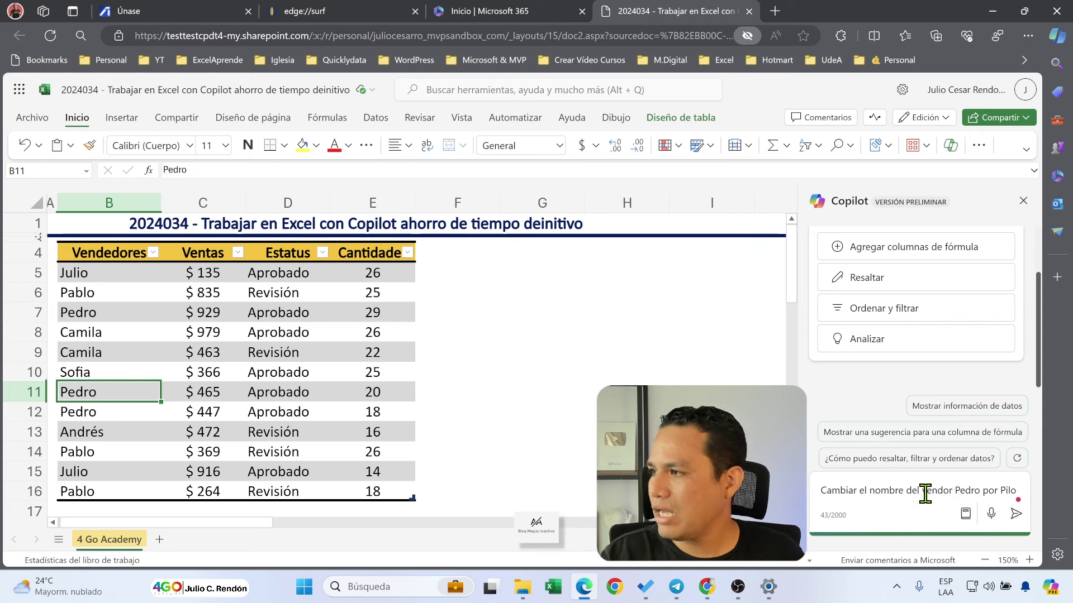
# Send the rename request so Copilot replaces Pedro with Pilo in B5:B16
pyautogui.click(1016, 513)
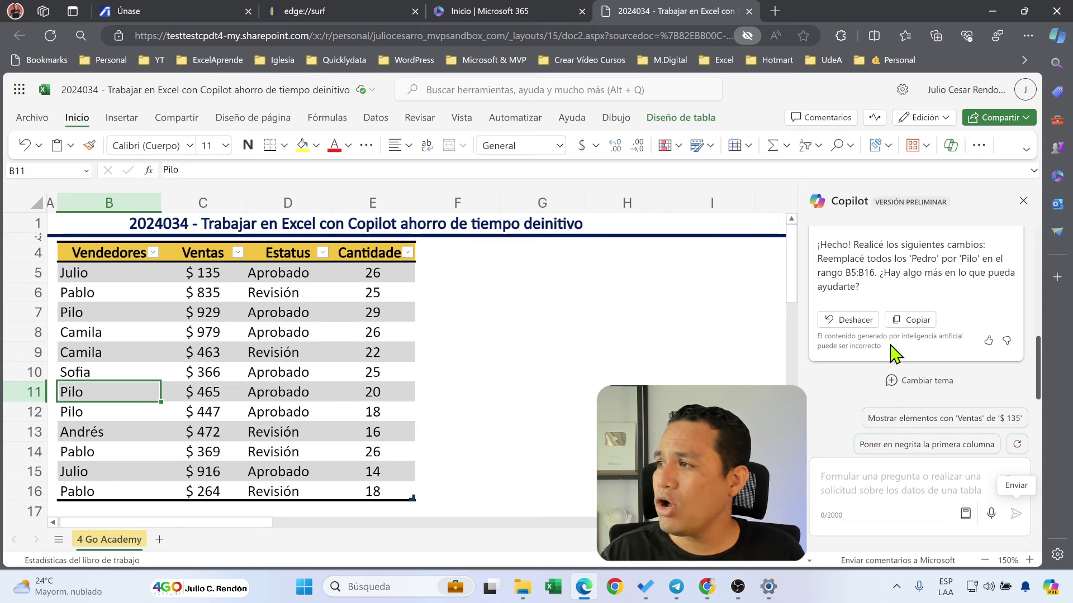
pyautogui.scroll(1, 933, 313)
pyautogui.scroll(-1, 944, 310)
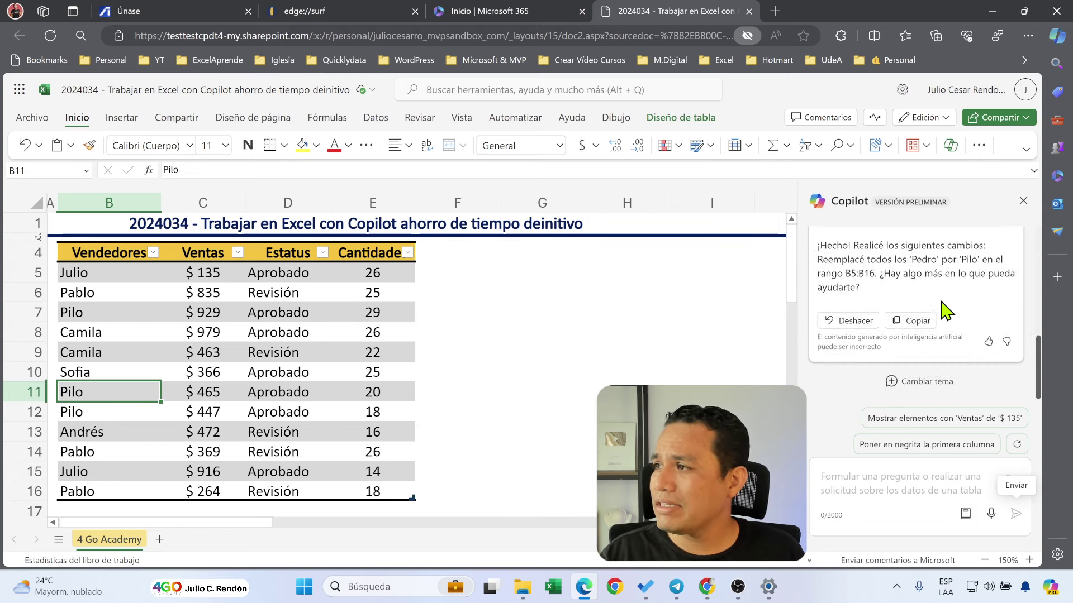
# Review Copilot's reply confirming Pilo in B5:B16 alongside the original request
pyautogui.moveTo(898, 244); pyautogui.dragTo(972, 246)
pyautogui.click(838, 252)
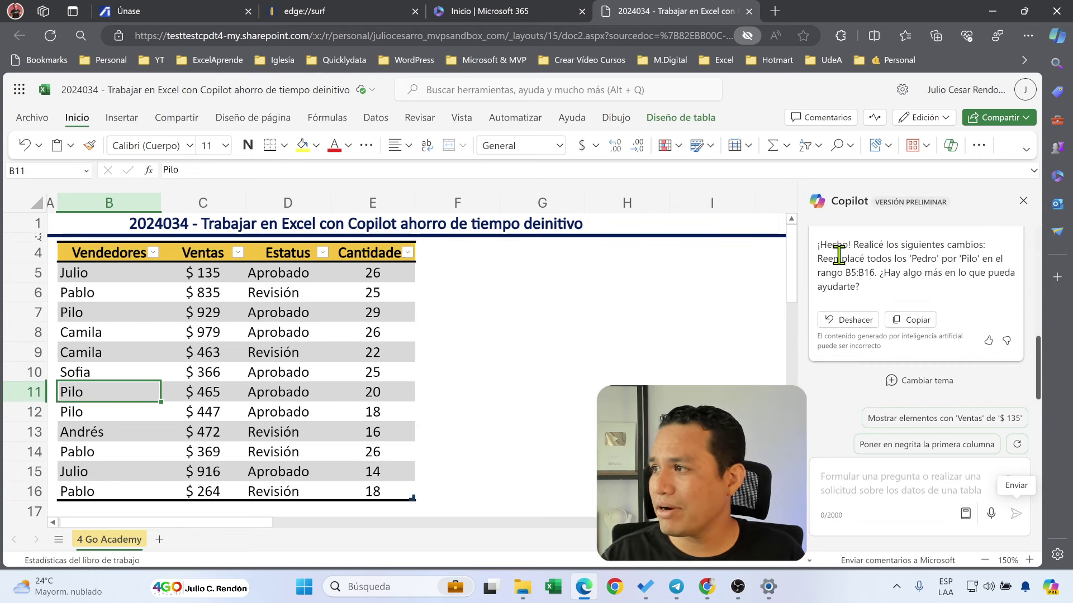
pyautogui.doubleClick(968, 258)
pyautogui.doubleClick(849, 273)
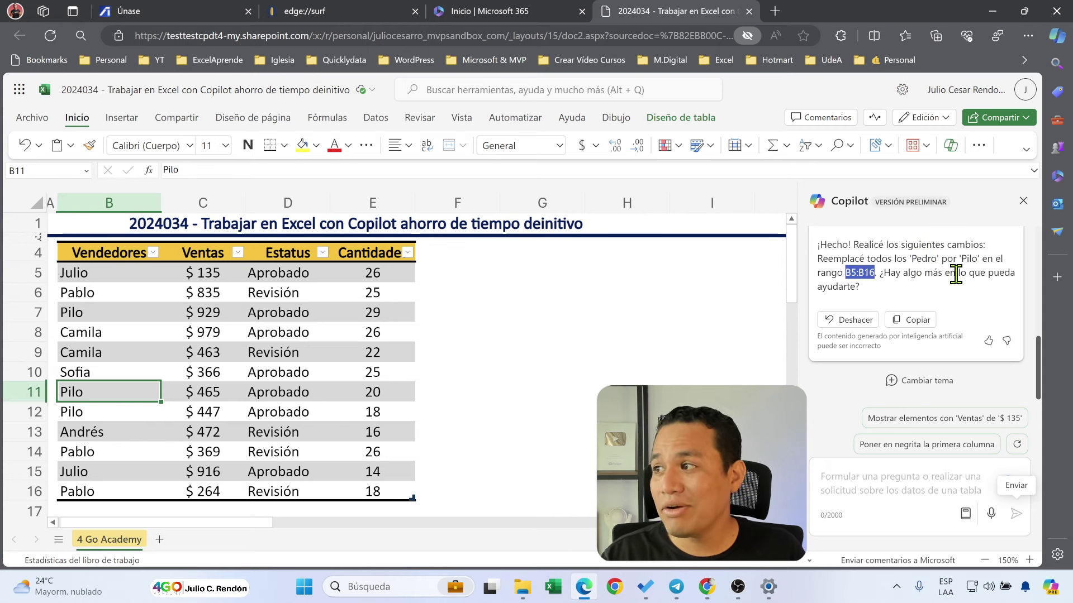
pyautogui.click(875, 288)
pyautogui.scroll(3, 875, 289)
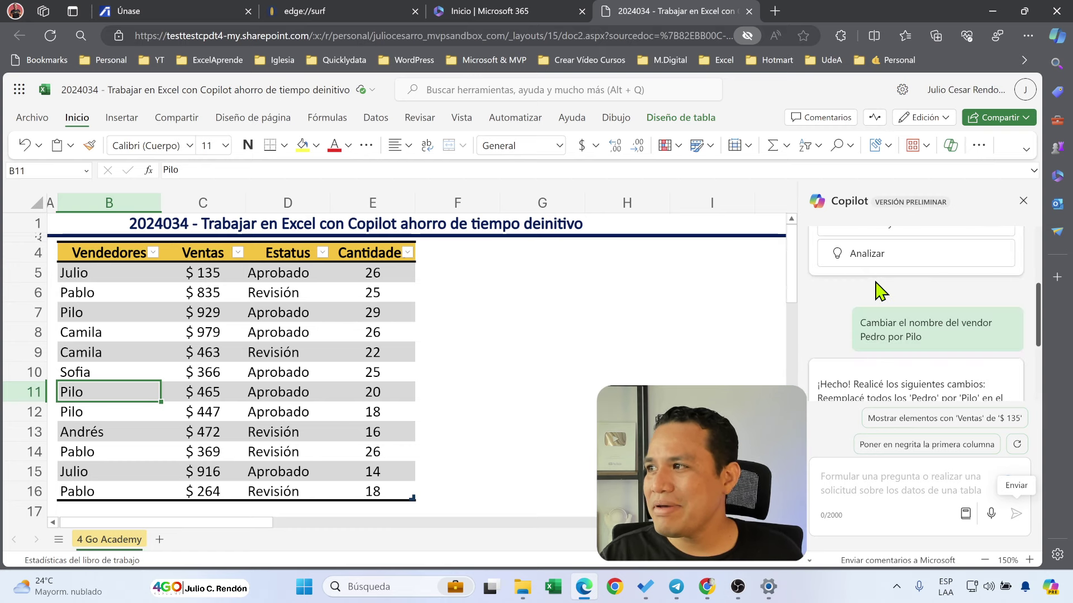
pyautogui.moveTo(861, 324); pyautogui.dragTo(924, 340)
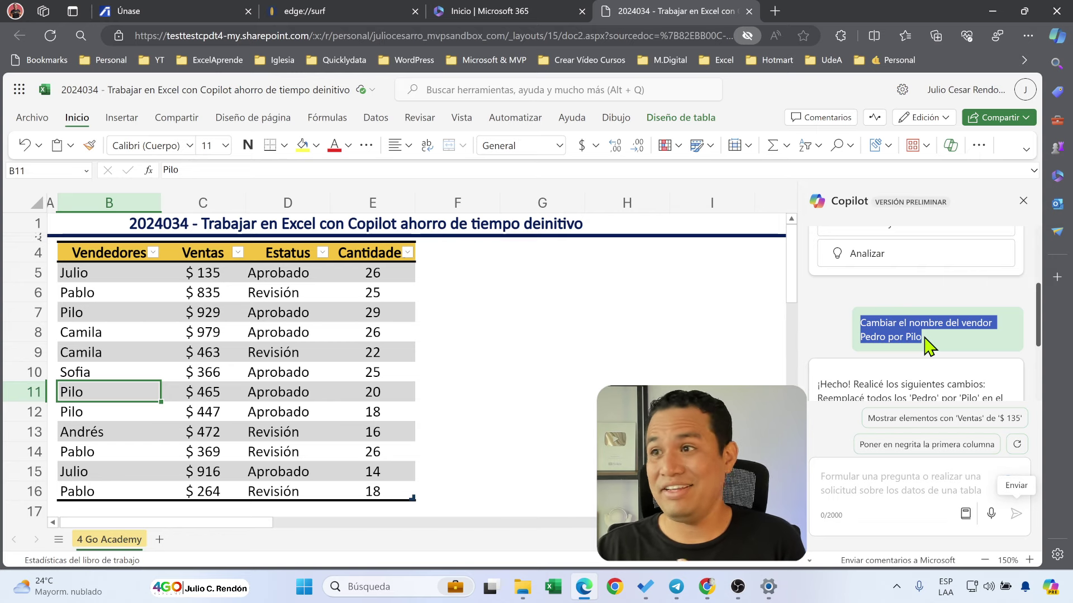
pyautogui.click(925, 345)
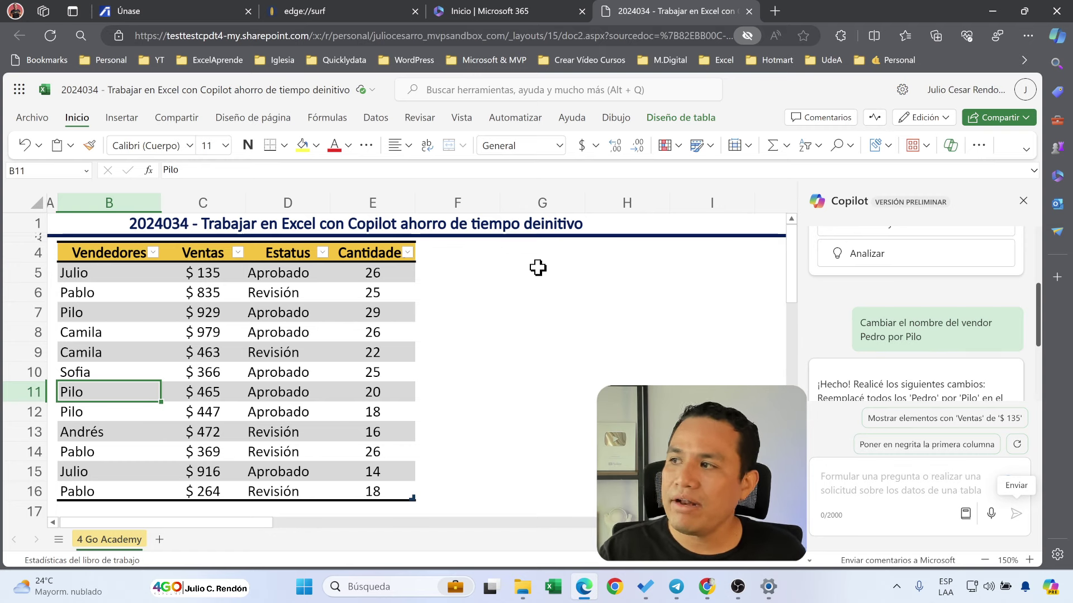
pyautogui.scroll(-3, 875, 321)
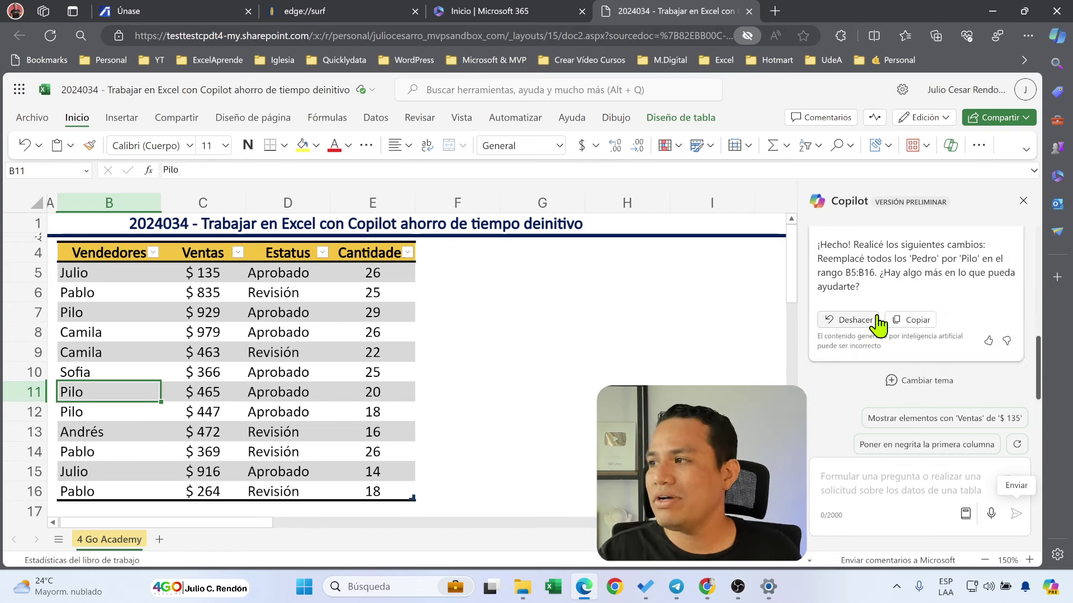
pyautogui.scroll(-1, 83, 279)
pyautogui.scroll(2, 149, 307)
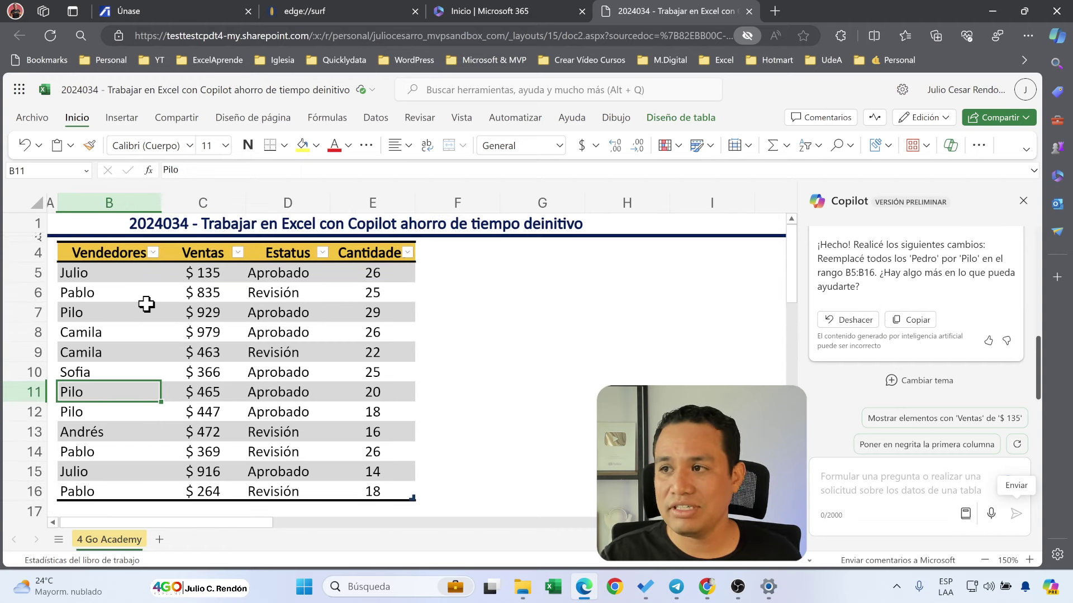
pyautogui.click(152, 252)
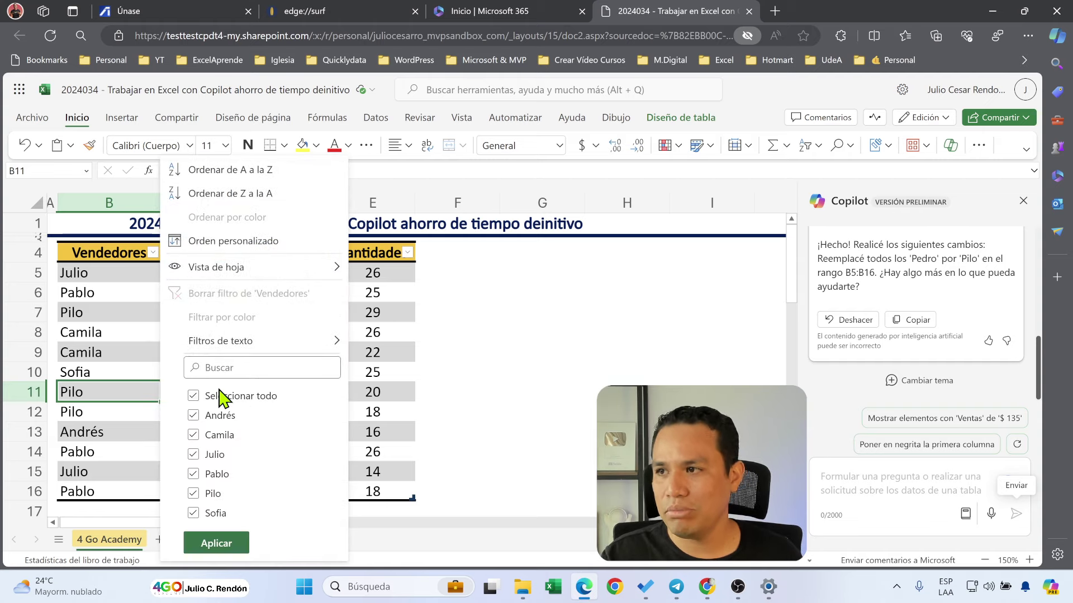
pyautogui.click(443, 353)
pyautogui.click(107, 282)
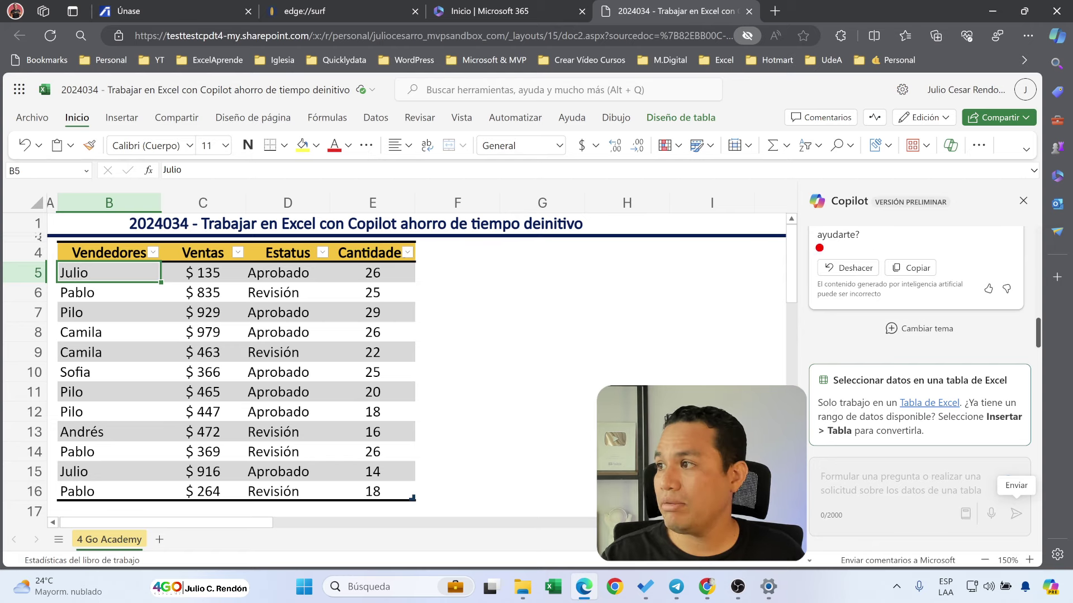
pyautogui.click(313, 355)
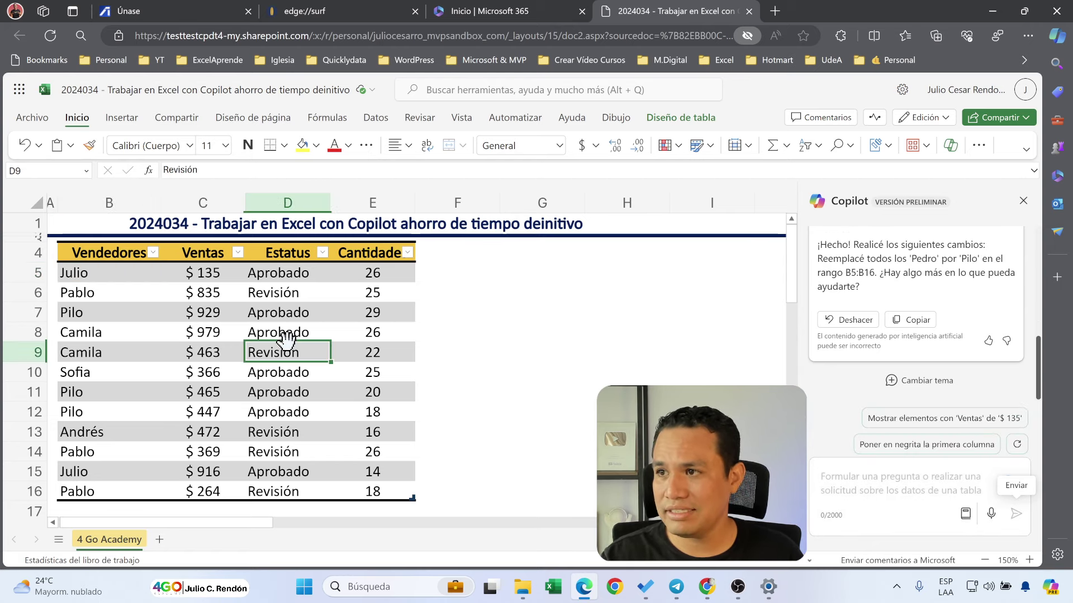
pyautogui.click(852, 493)
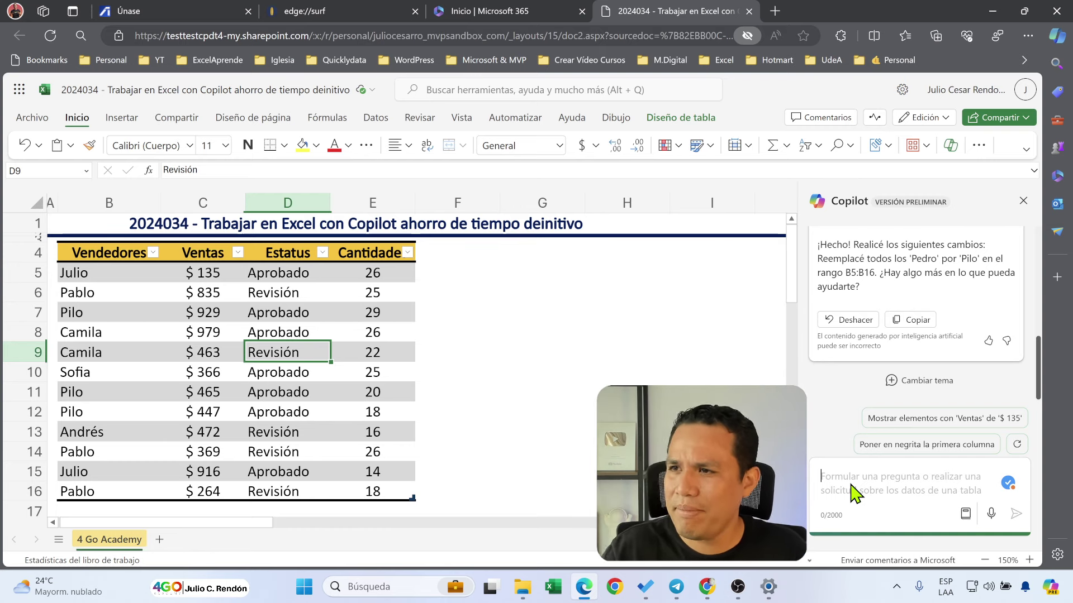
# Ask Copilot to bold all seller names starting with P, correcting Resltar to Resaltar
pyautogui.click(852, 493)
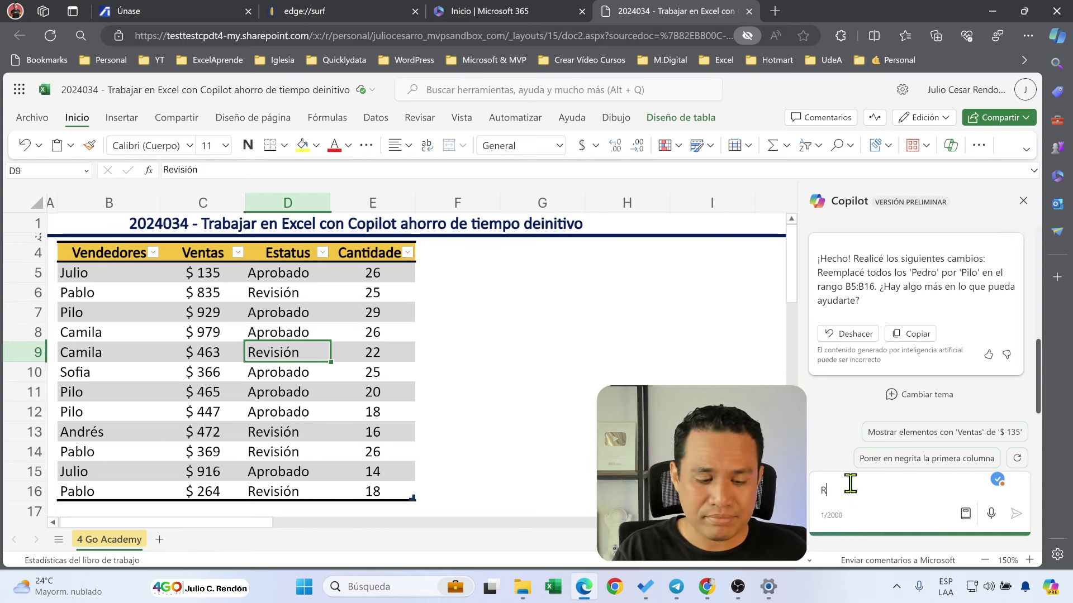
pyautogui.write('Resalta en ne')
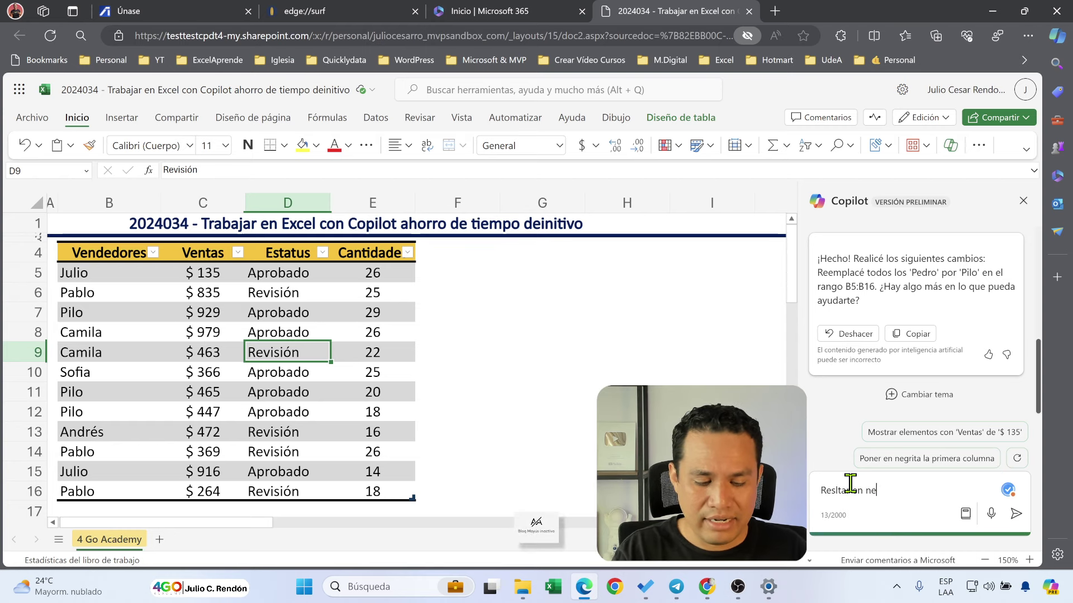
pyautogui.write('grita todos los no')
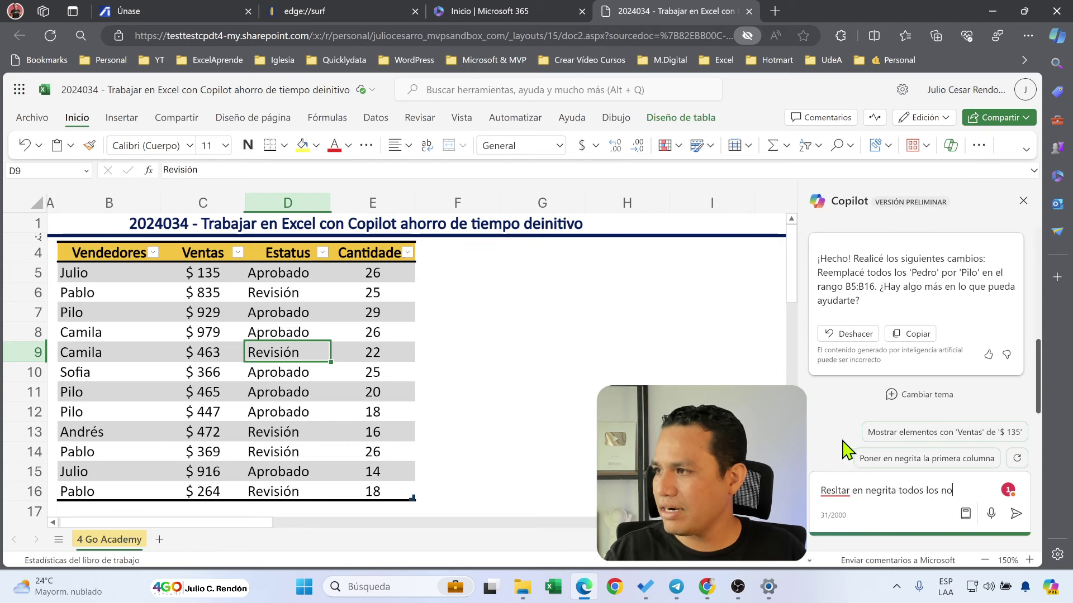
pyautogui.click(830, 488)
pyautogui.click(847, 457)
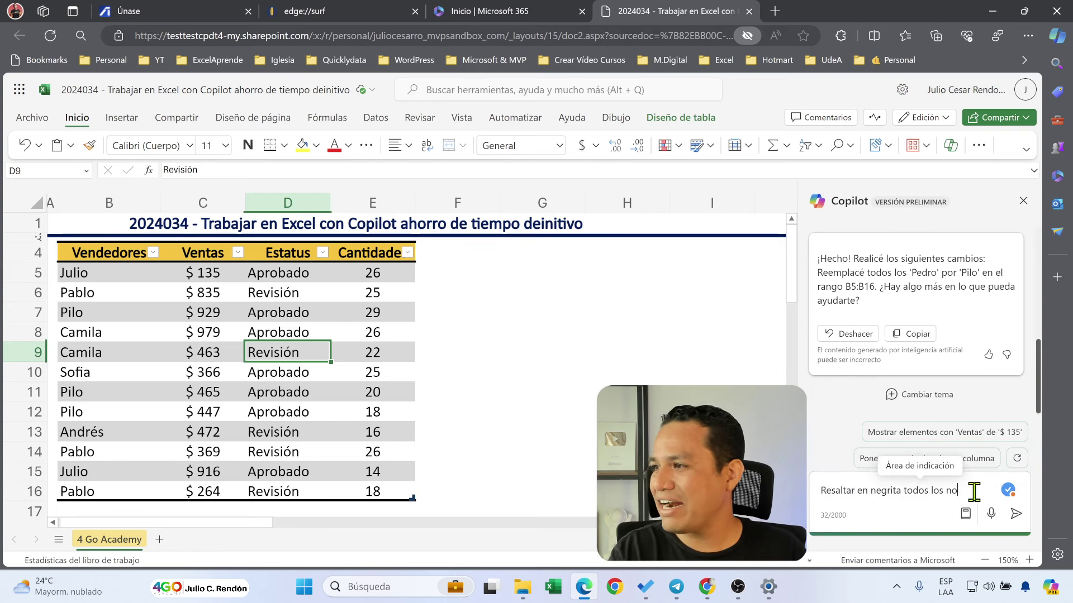
pyautogui.write('mbres de ven')
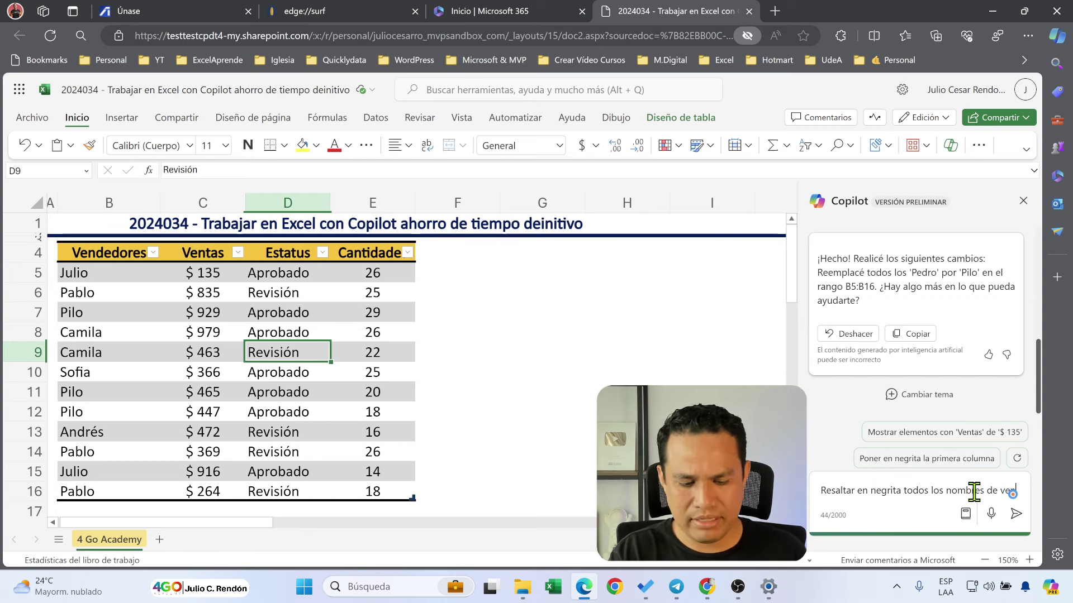
pyautogui.write('dedores que inicien por')
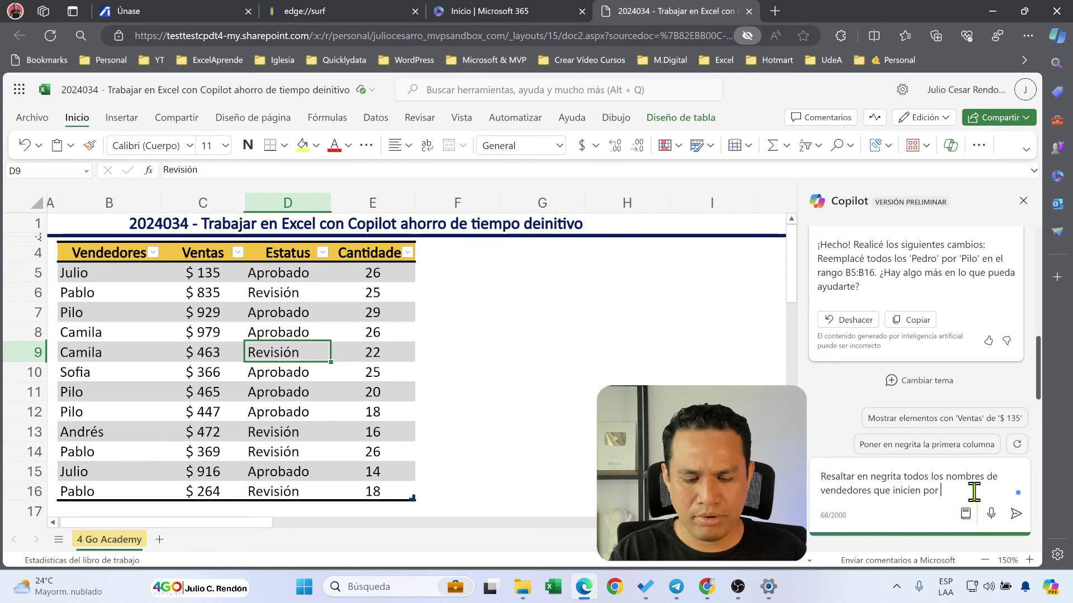
pyautogui.press('capslock')
pyautogui.write('P')
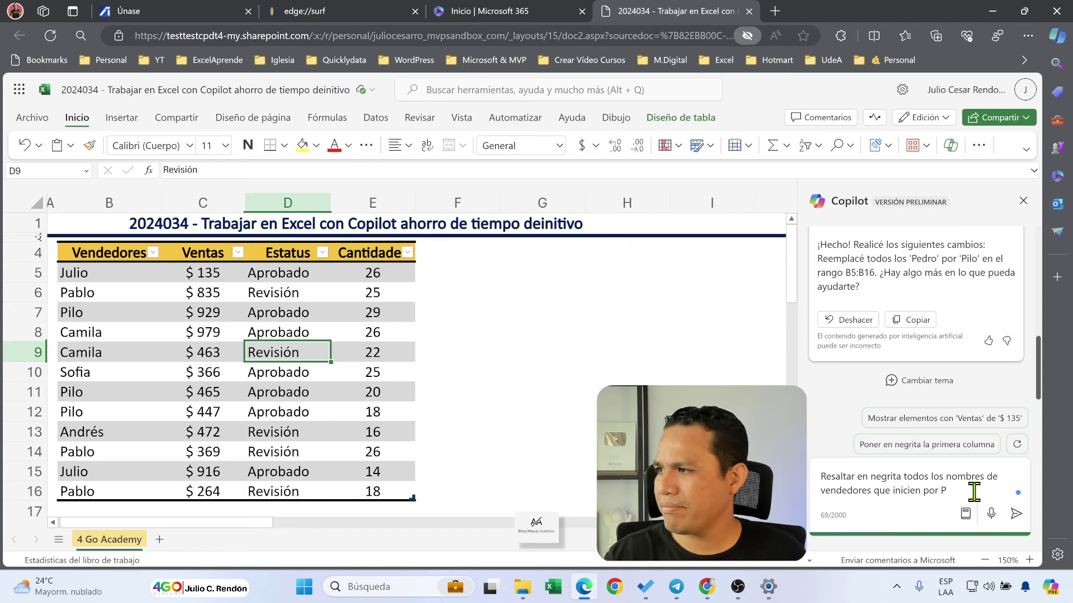
pyautogui.click(1016, 513)
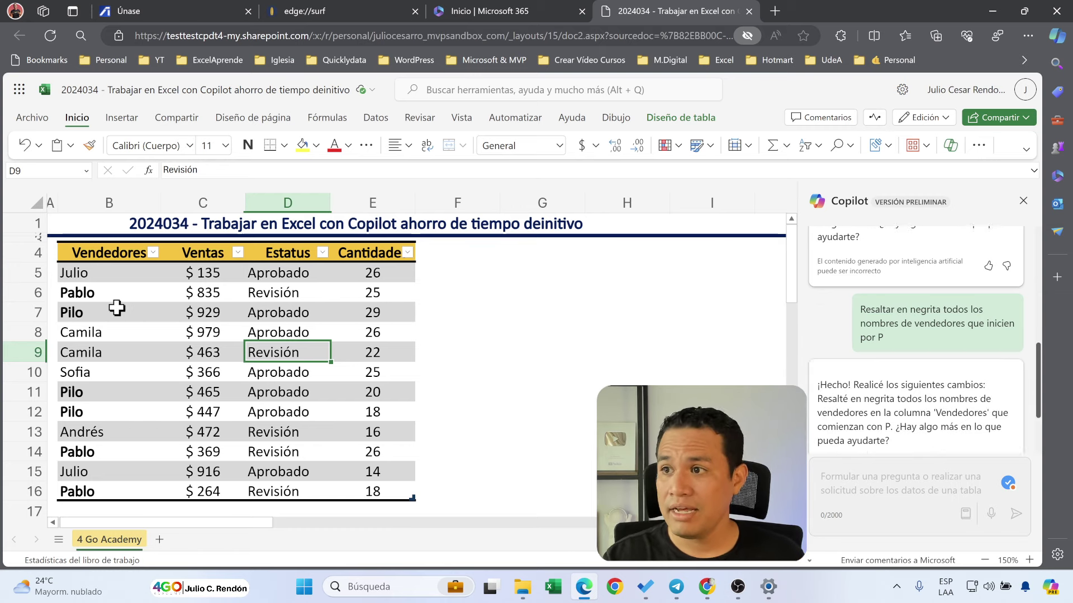
pyautogui.moveTo(218, 292)
pyautogui.mouseDown()
pyautogui.moveTo(131, 306)
pyautogui.moveTo(132, 332)
pyautogui.moveTo(181, 317)
pyautogui.mouseUp()
pyautogui.moveTo(193, 399)
pyautogui.mouseDown()
pyautogui.moveTo(131, 418)
pyautogui.moveTo(117, 471)
pyautogui.mouseUp()
pyautogui.moveTo(178, 492); pyautogui.dragTo(120, 500)
pyautogui.press('Escape')
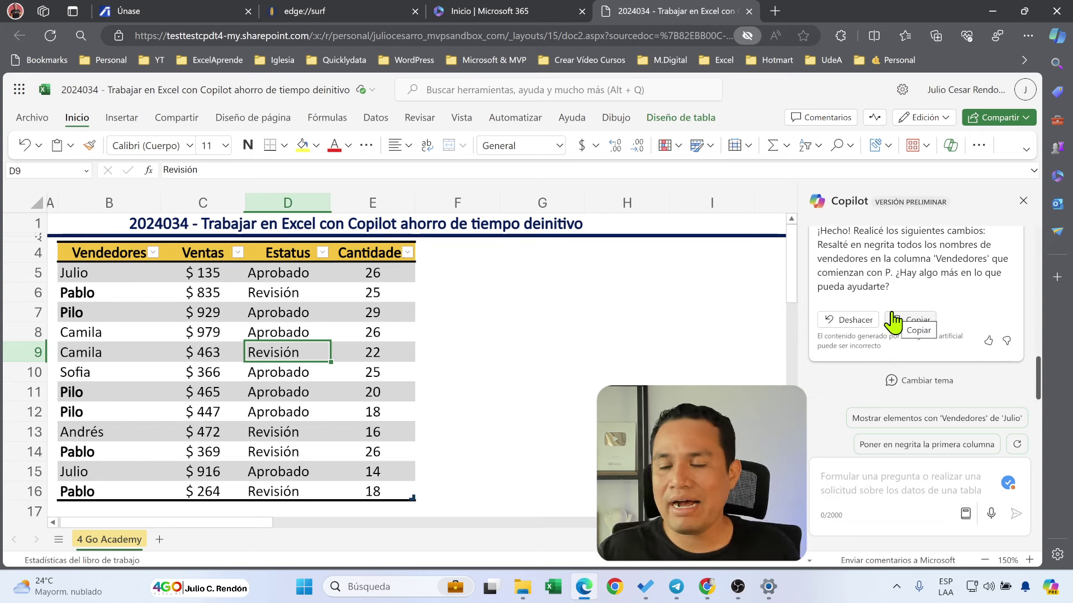
pyautogui.scroll(3, 894, 280)
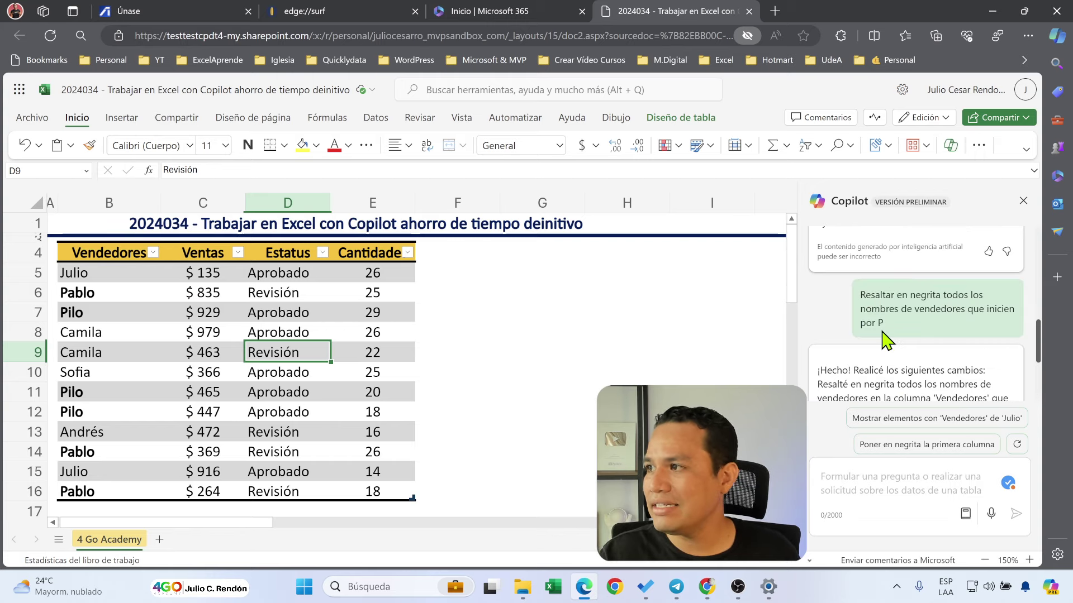
pyautogui.moveTo(882, 326); pyautogui.dragTo(858, 293)
pyautogui.click(885, 306)
pyautogui.scroll(-1, 897, 307)
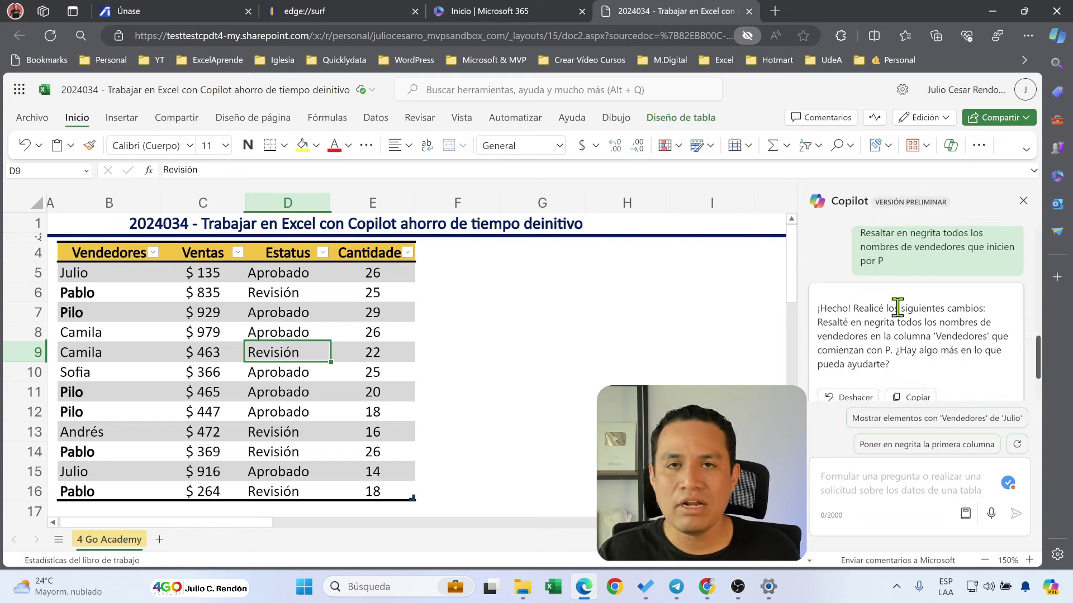
pyautogui.scroll(3, 896, 307)
pyautogui.scroll(3, 896, 307)
pyautogui.moveTo(931, 343); pyautogui.dragTo(846, 333)
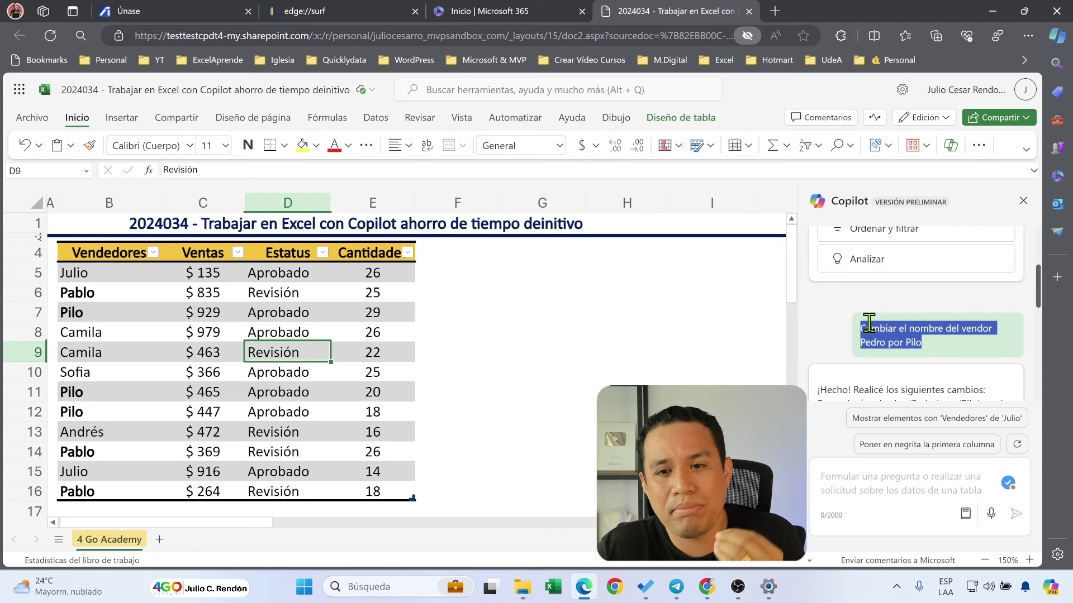
pyautogui.scroll(-3, 869, 323)
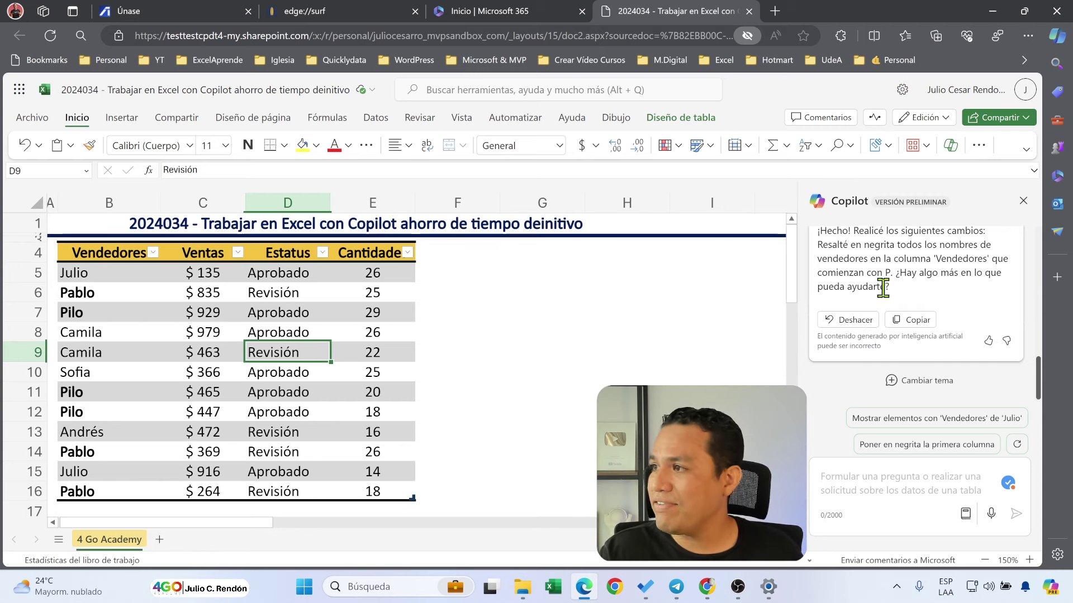
pyautogui.scroll(1, 885, 286)
pyautogui.scroll(-1, 888, 344)
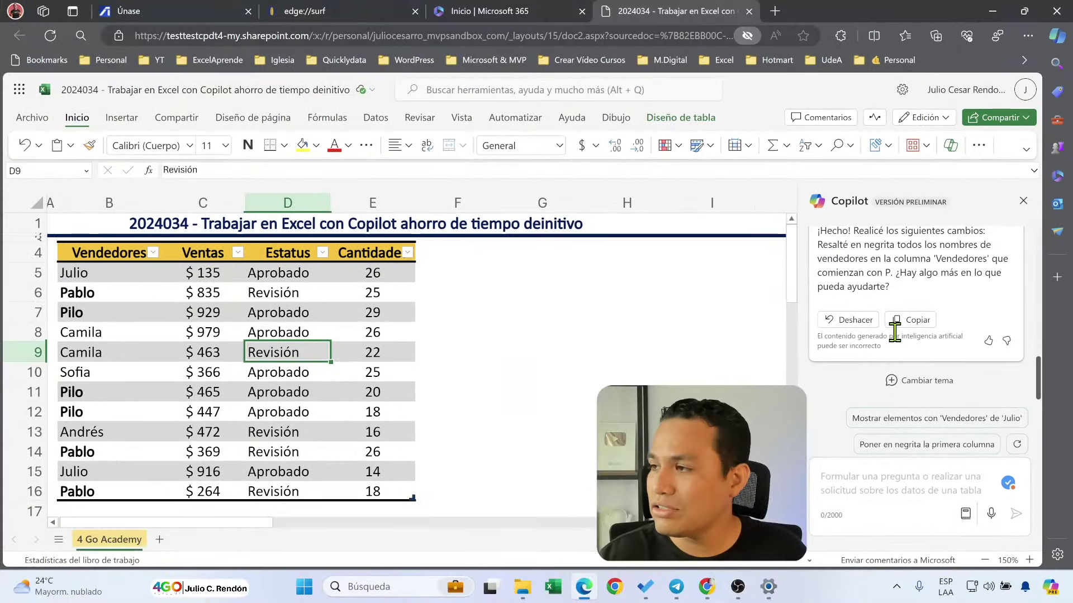
pyautogui.click(858, 481)
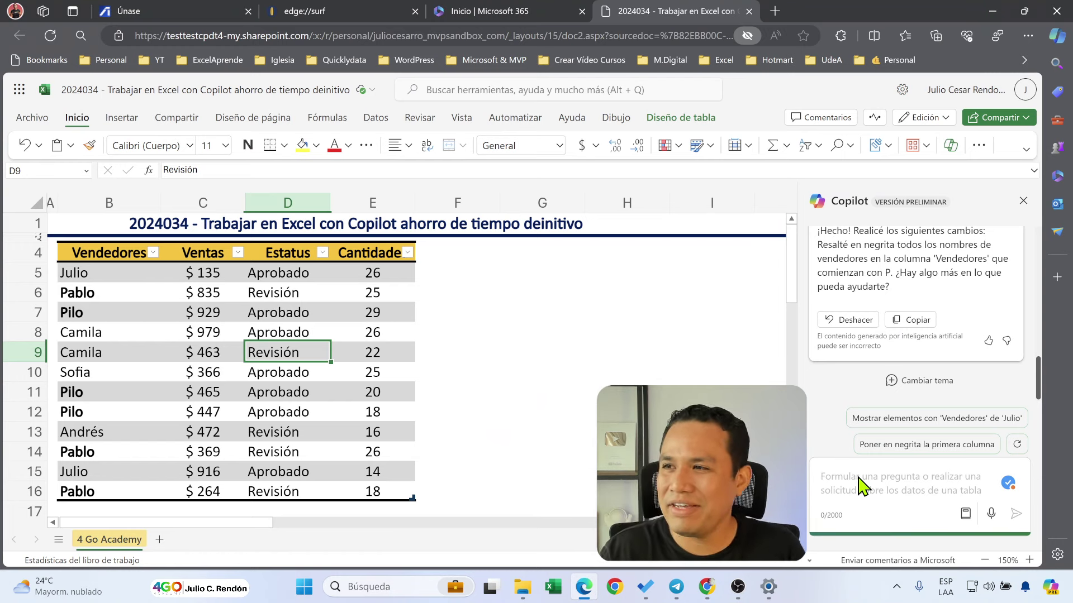
pyautogui.click(212, 272)
pyautogui.click(207, 329)
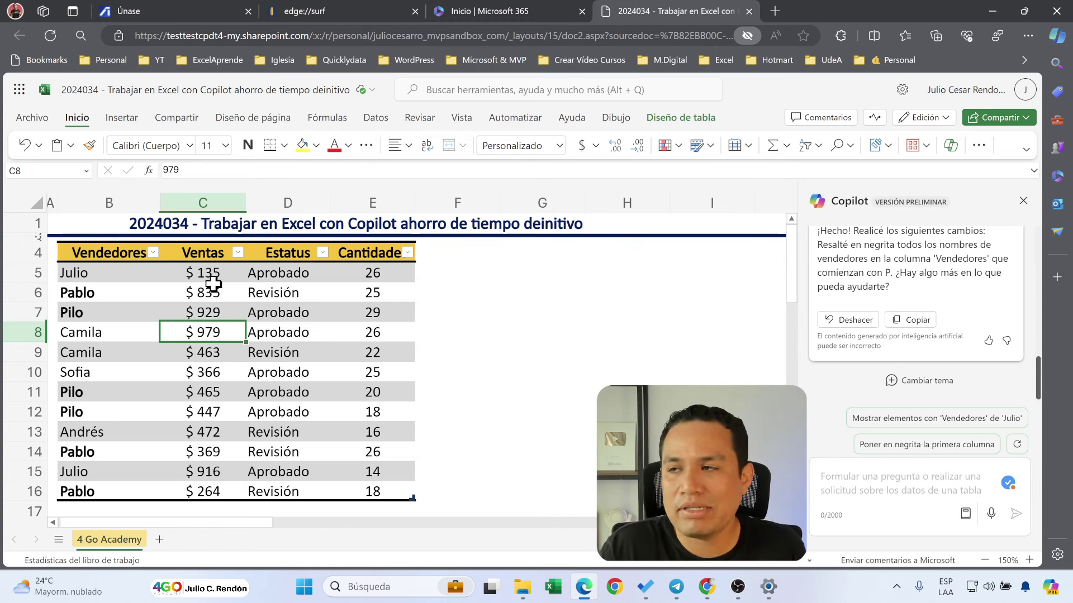
pyautogui.click(239, 353)
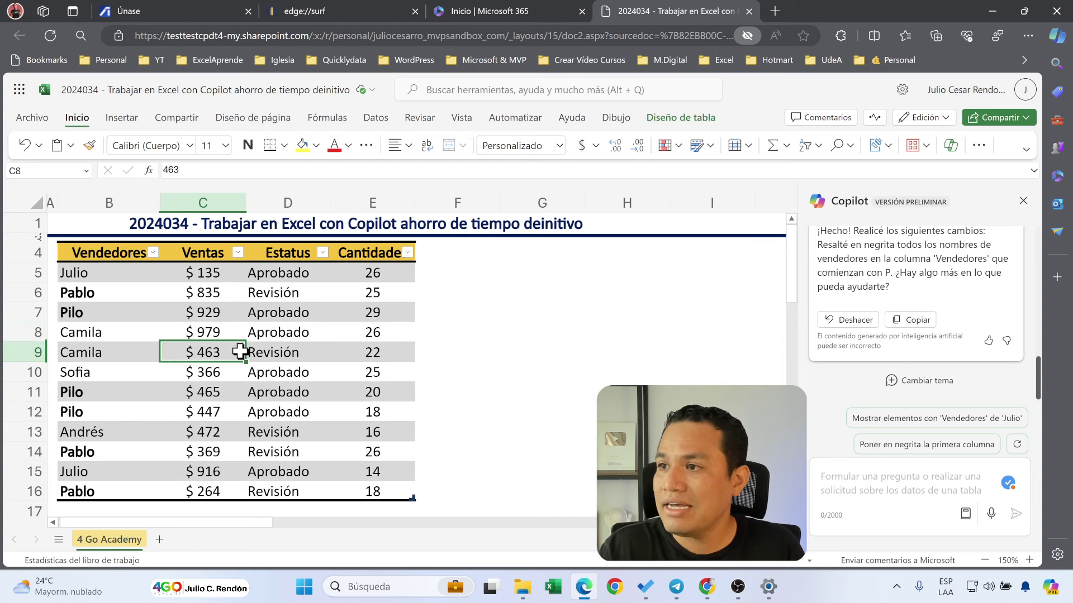
pyautogui.click(228, 392)
pyautogui.moveTo(224, 352); pyautogui.dragTo(224, 332)
pyautogui.click(306, 331)
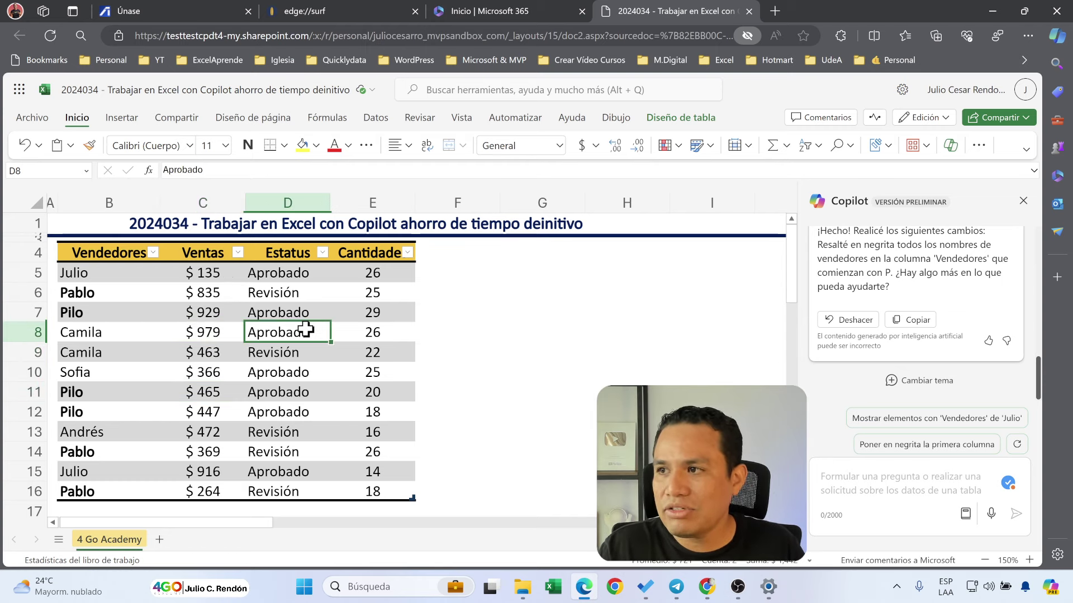
pyautogui.click(897, 490)
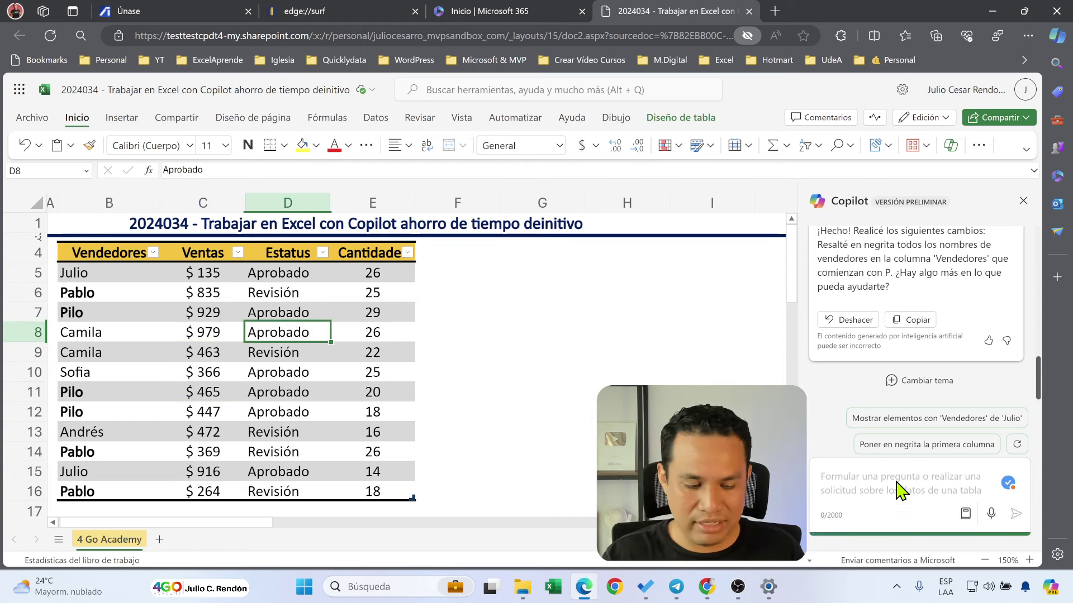
# Ask Copilot to fill all Ventas above $400 green, removing the duplicated 'en'
pyautogui.write('Resa')
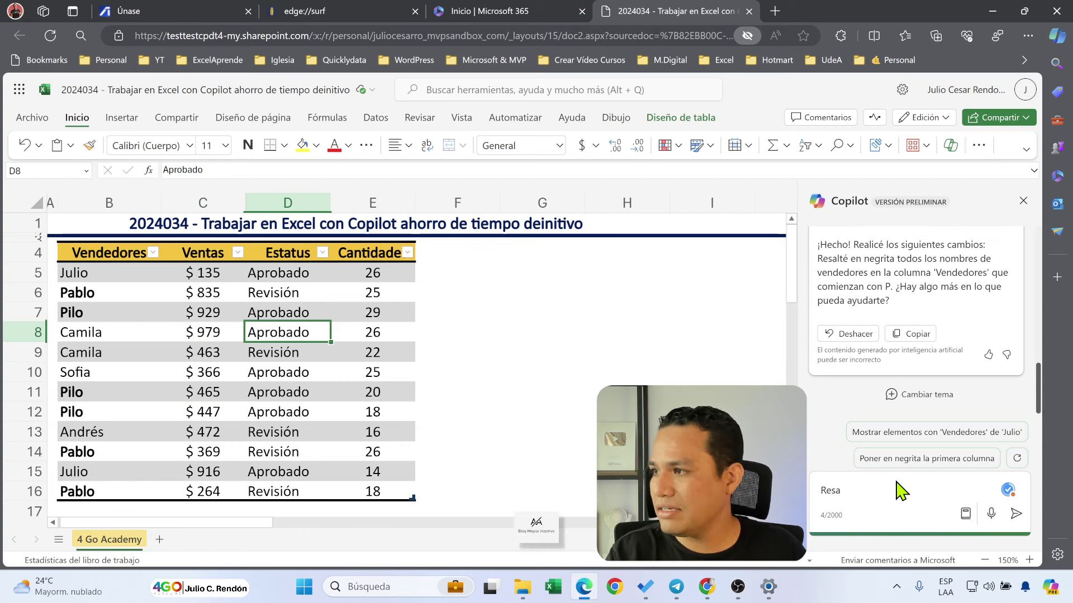
pyautogui.write('ltar en rojo')
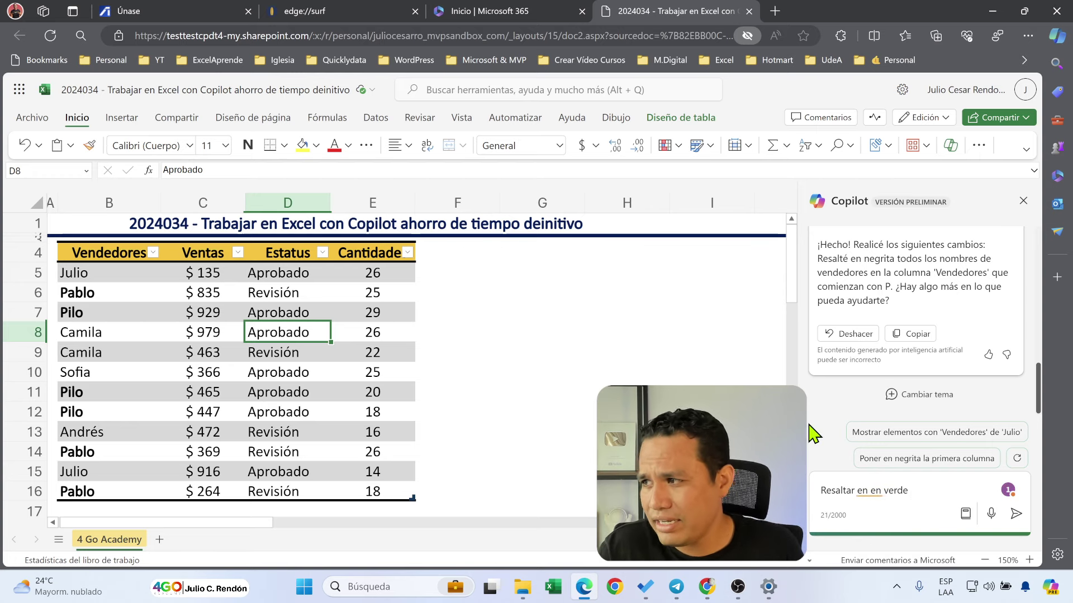
pyautogui.click(875, 490)
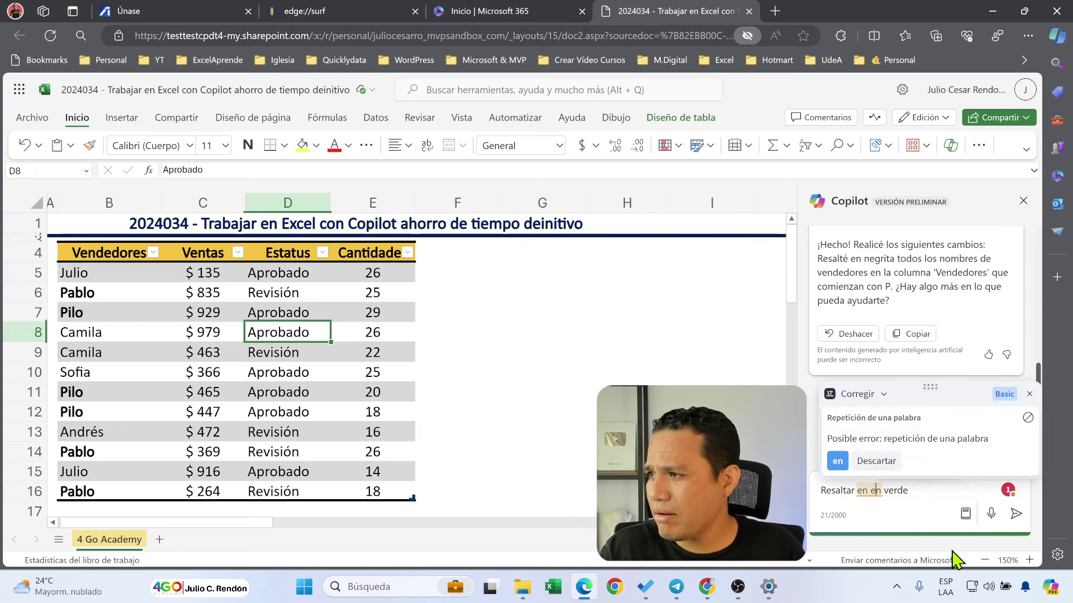
pyautogui.press('BackSpace')
pyautogui.press('BackSpace')
pyautogui.press('BackSpace')
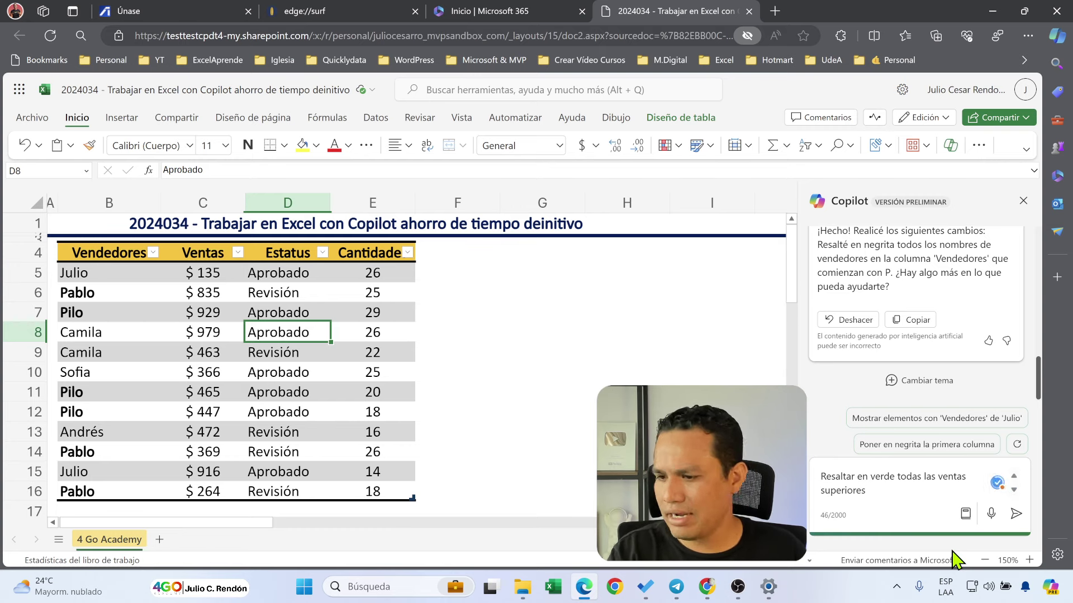
pyautogui.write('a $400')
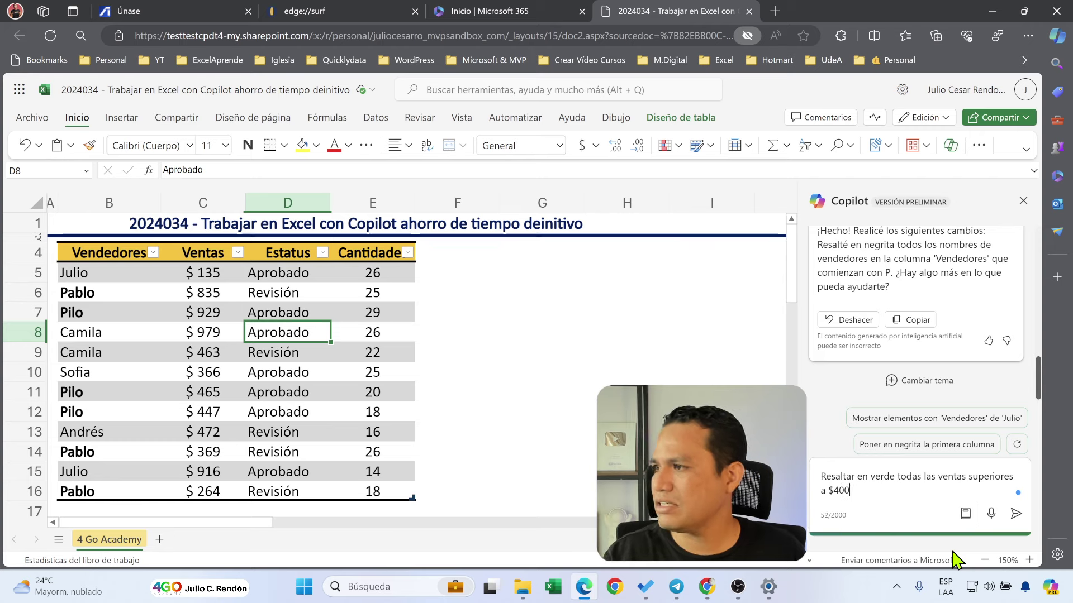
pyautogui.click(1015, 513)
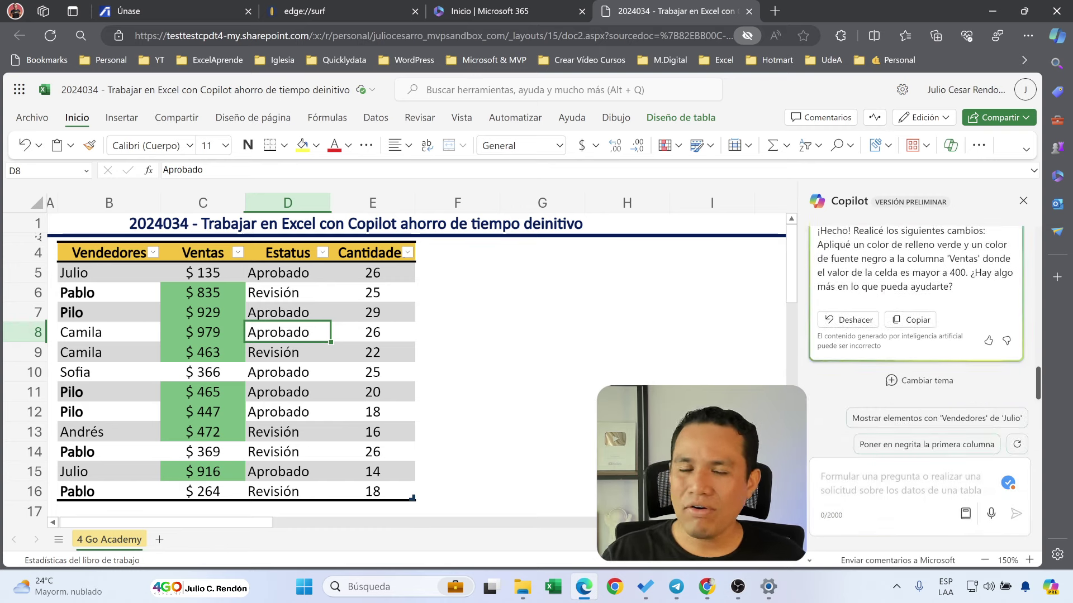
pyautogui.scroll(2, 946, 314)
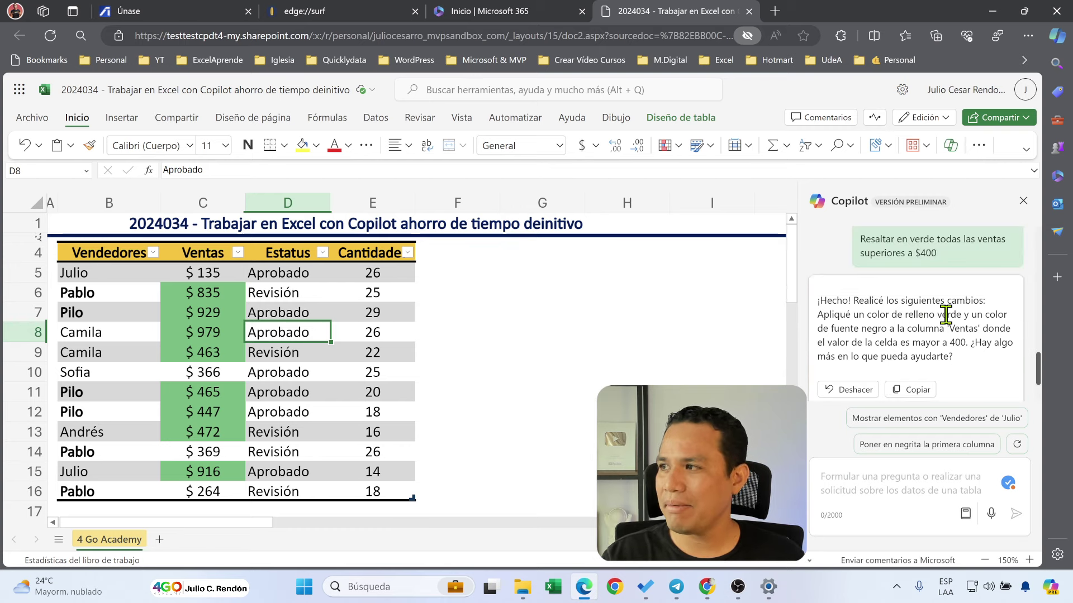
pyautogui.moveTo(859, 315); pyautogui.dragTo(972, 363)
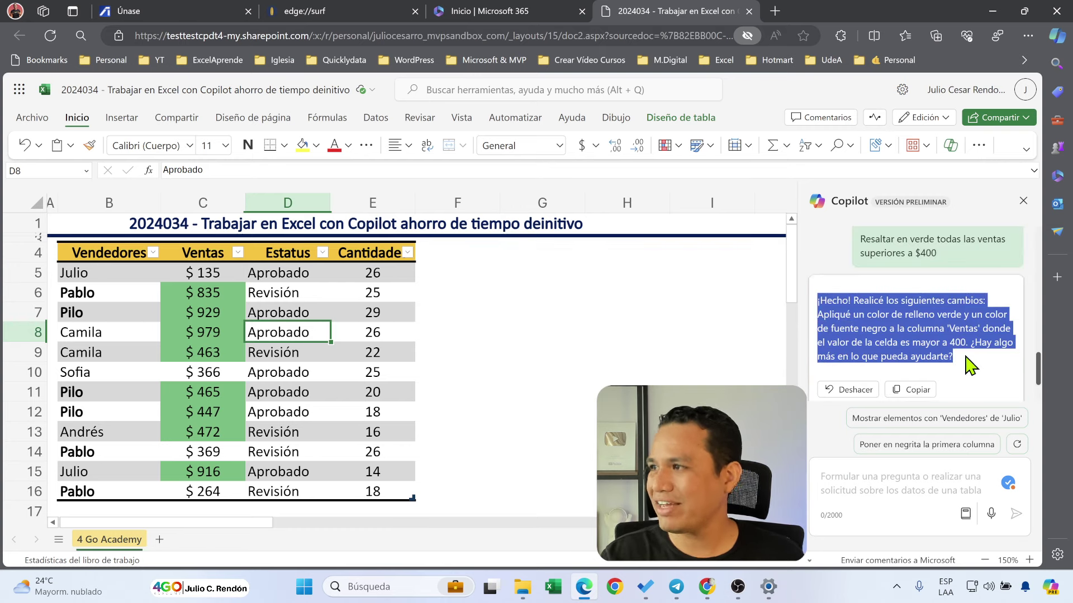
pyautogui.click(970, 365)
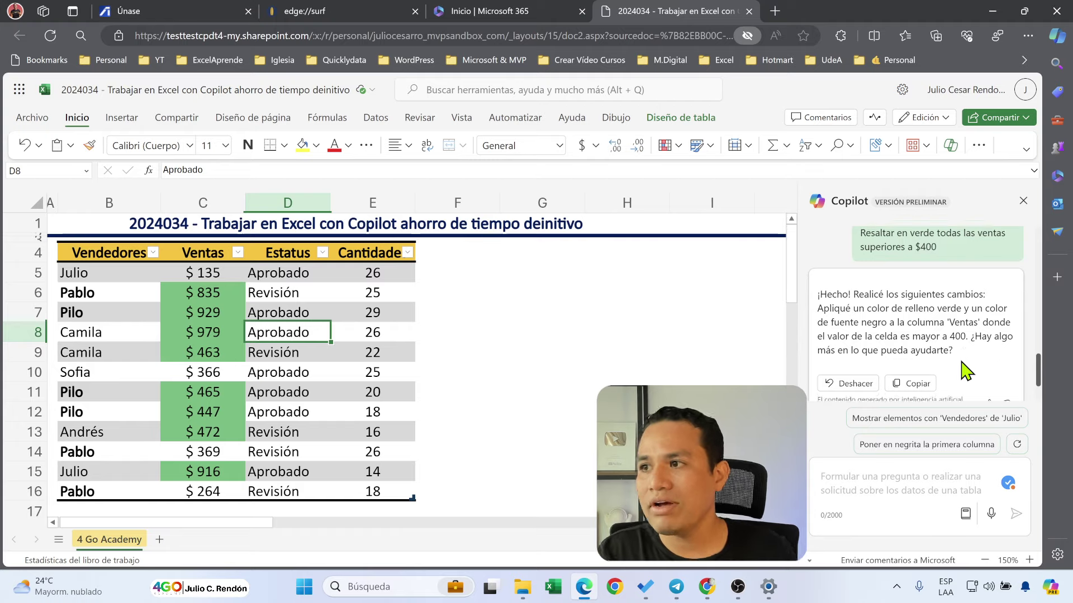
pyautogui.scroll(-2, 970, 366)
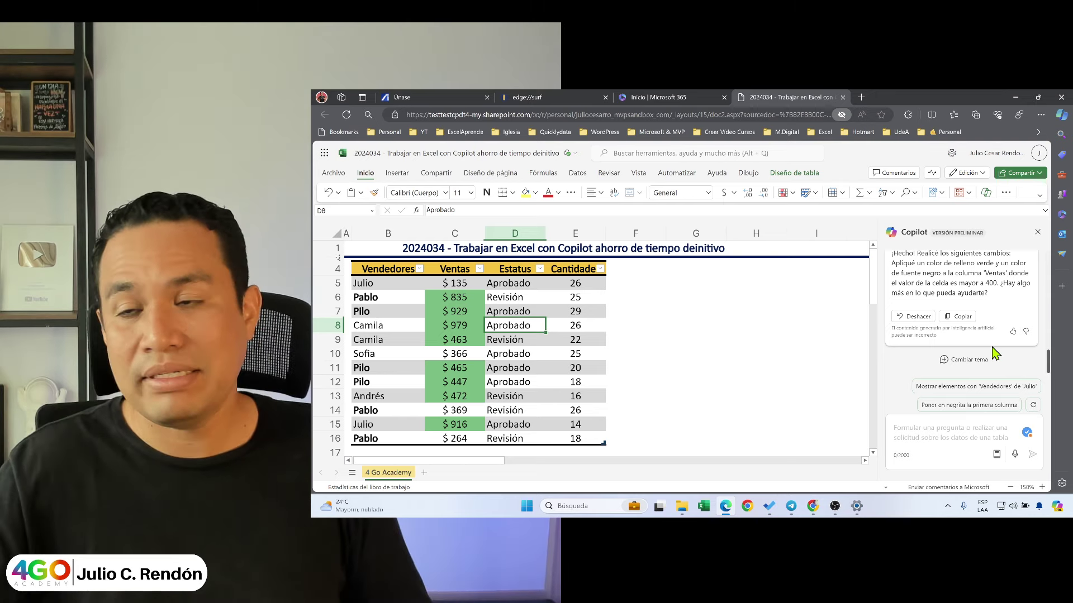
pyautogui.click(813, 507)
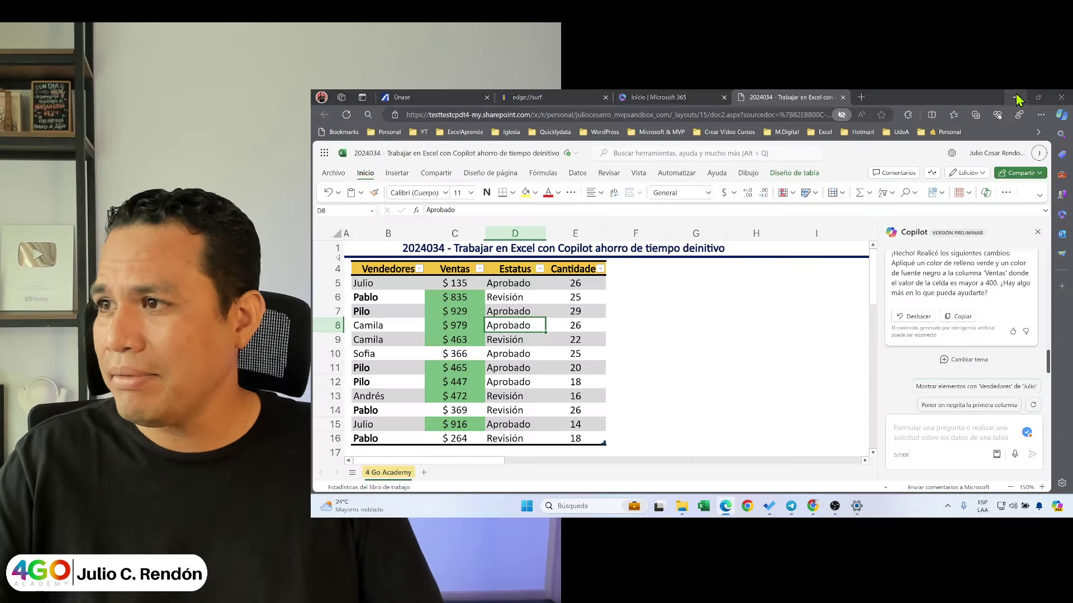
pyautogui.click(1016, 98)
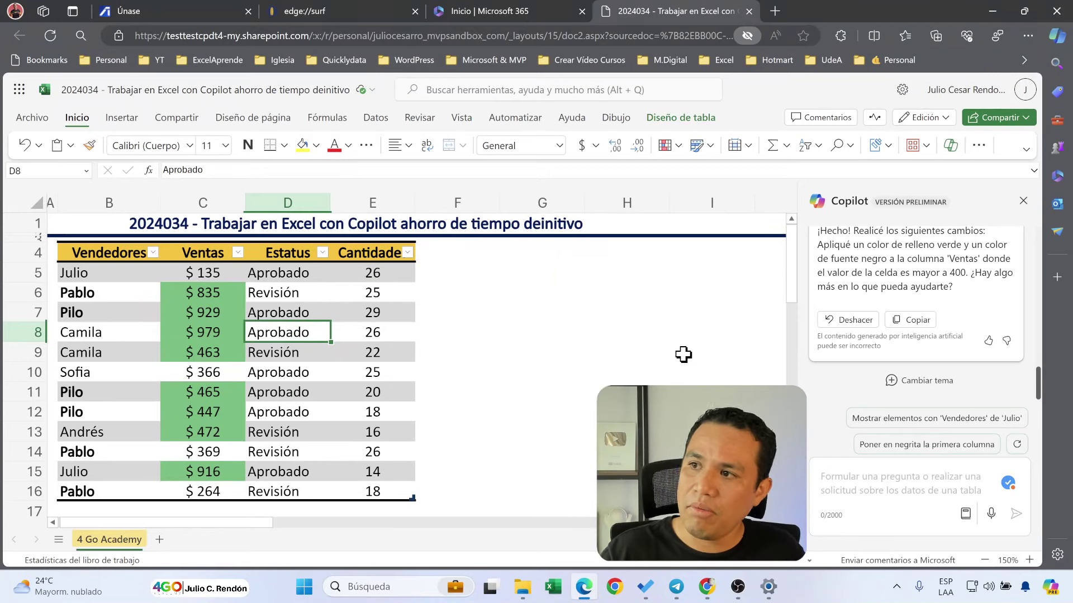
pyautogui.click(372, 294)
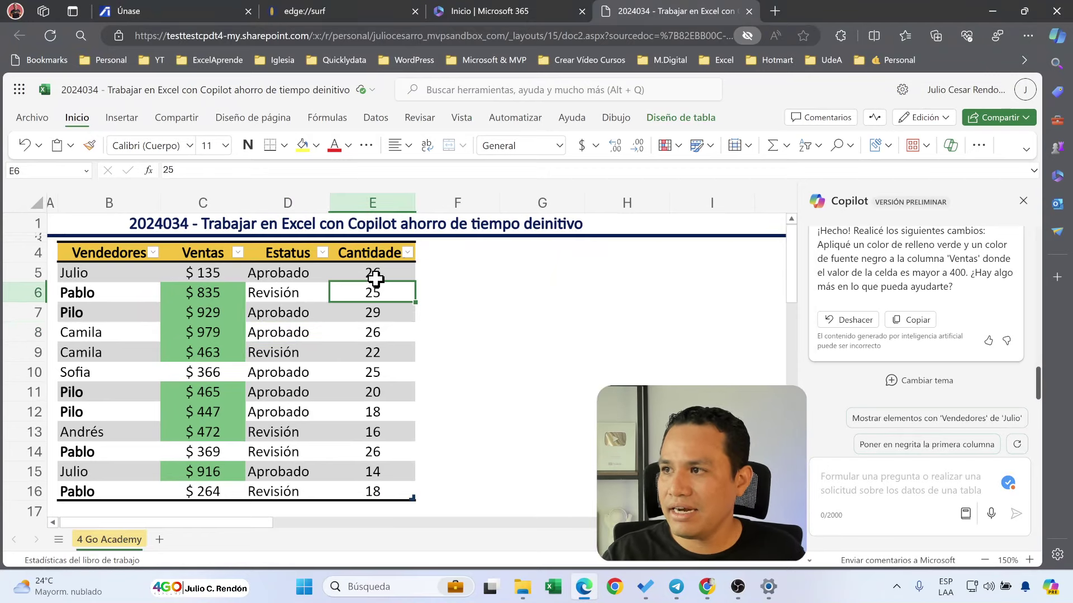
pyautogui.click(375, 278)
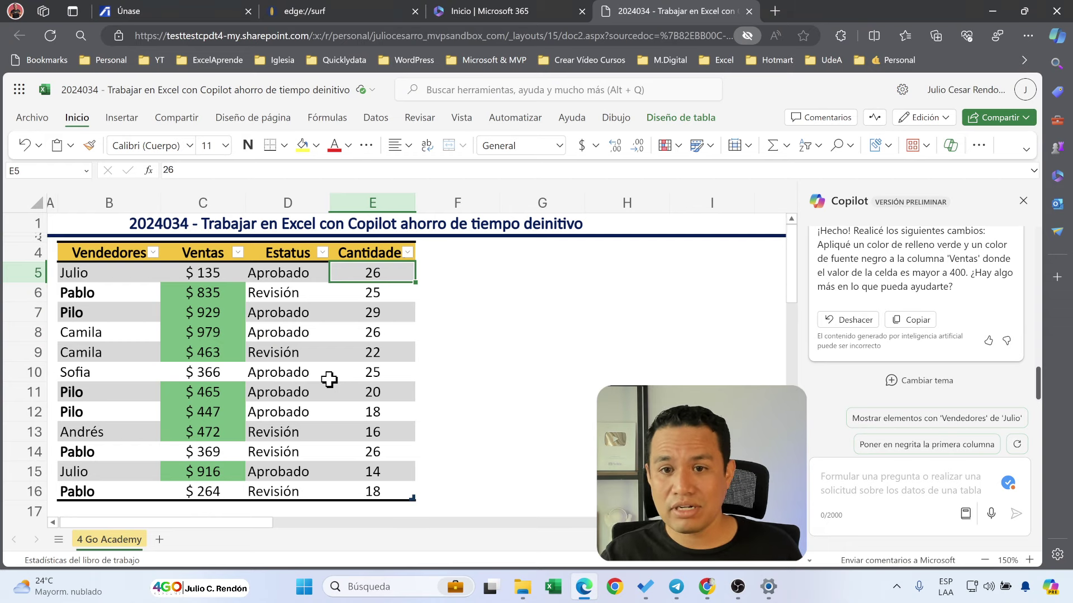
pyautogui.click(927, 495)
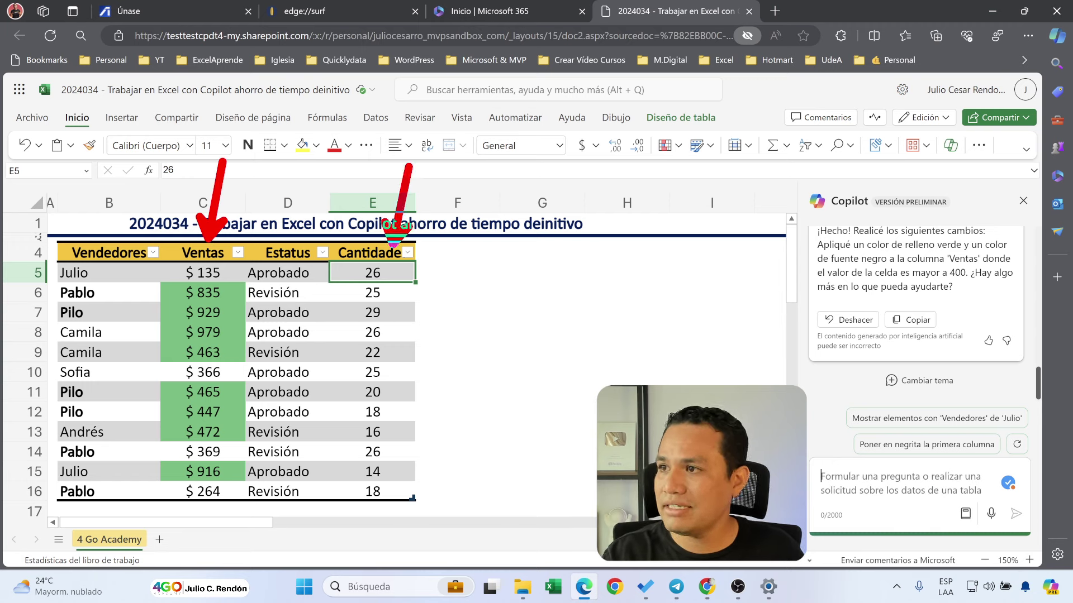
pyautogui.click(354, 253)
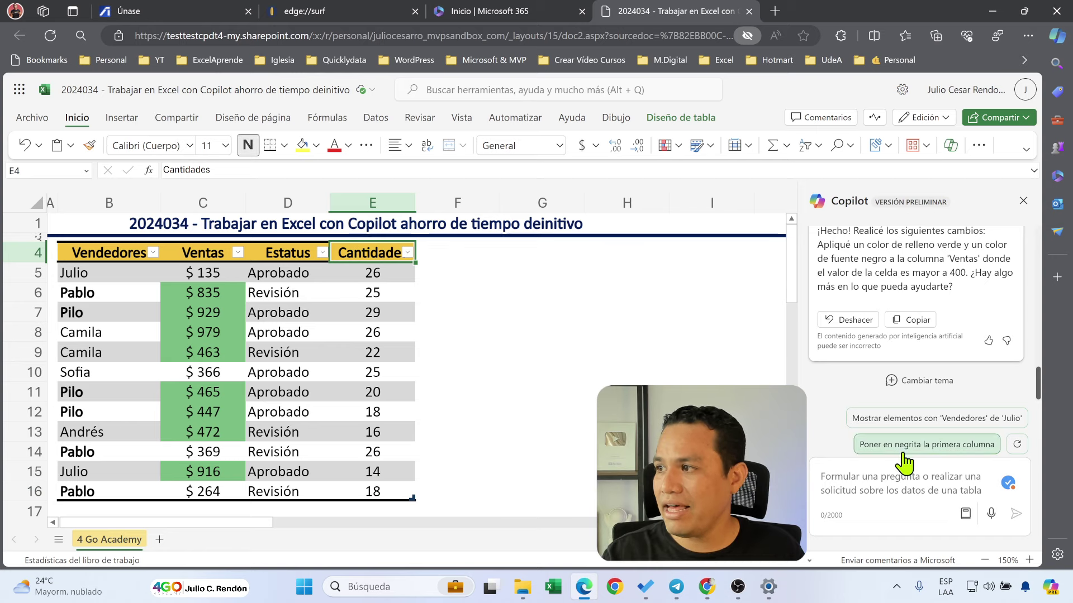
pyautogui.click(894, 491)
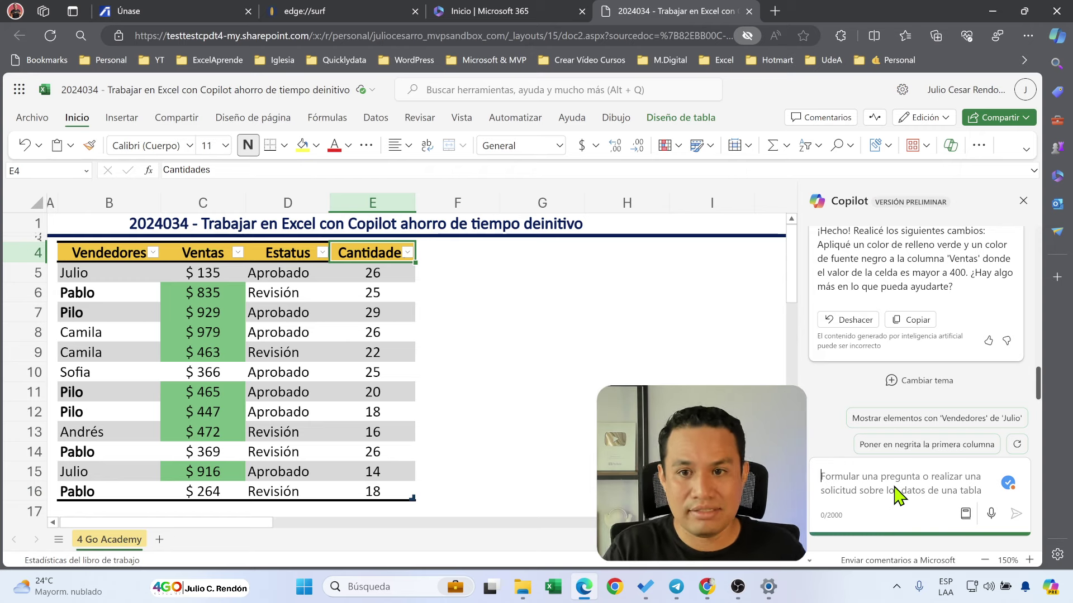
# Ask Copilot to create a 'valor unitario' field equal to ventas divided by unidades
pyautogui.write('Crear')
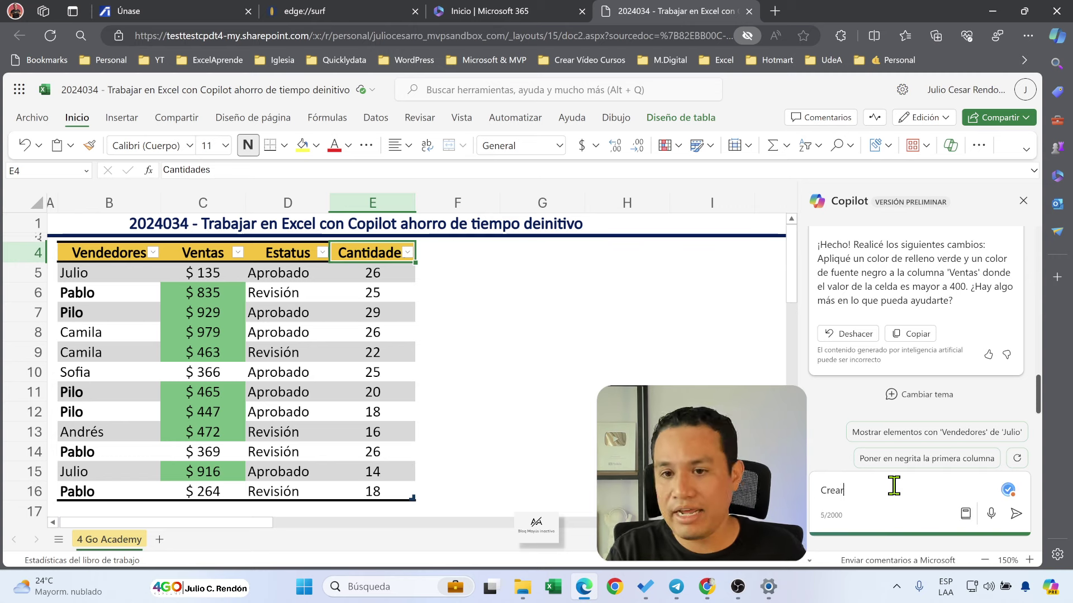
pyautogui.write(' un campo')
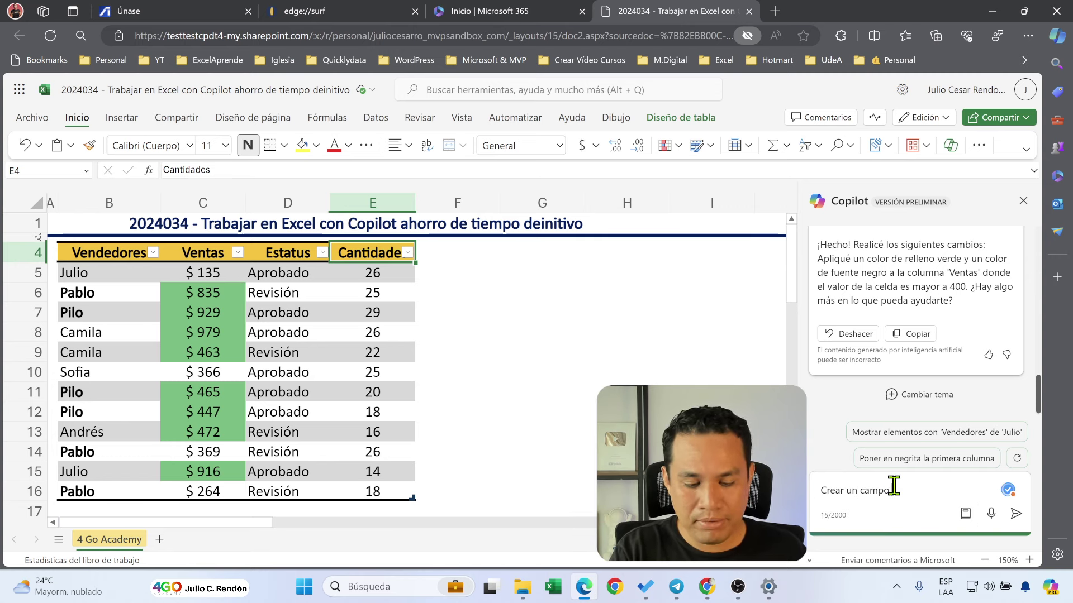
pyautogui.write('que se llame valor unitario')
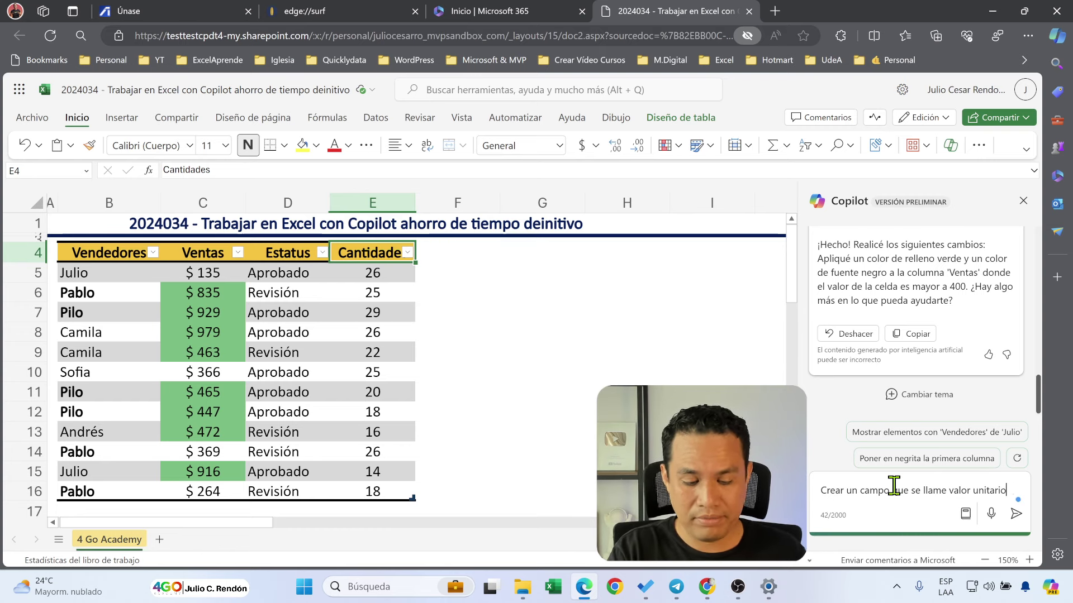
pyautogui.write(', este es la división de ventas / unidades')
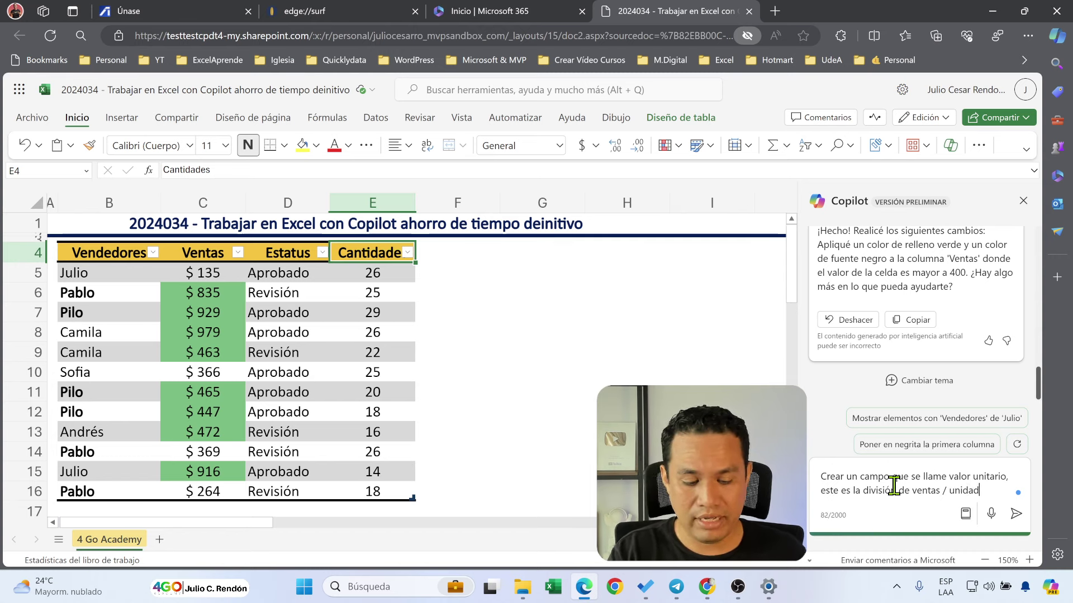
pyautogui.click(1018, 519)
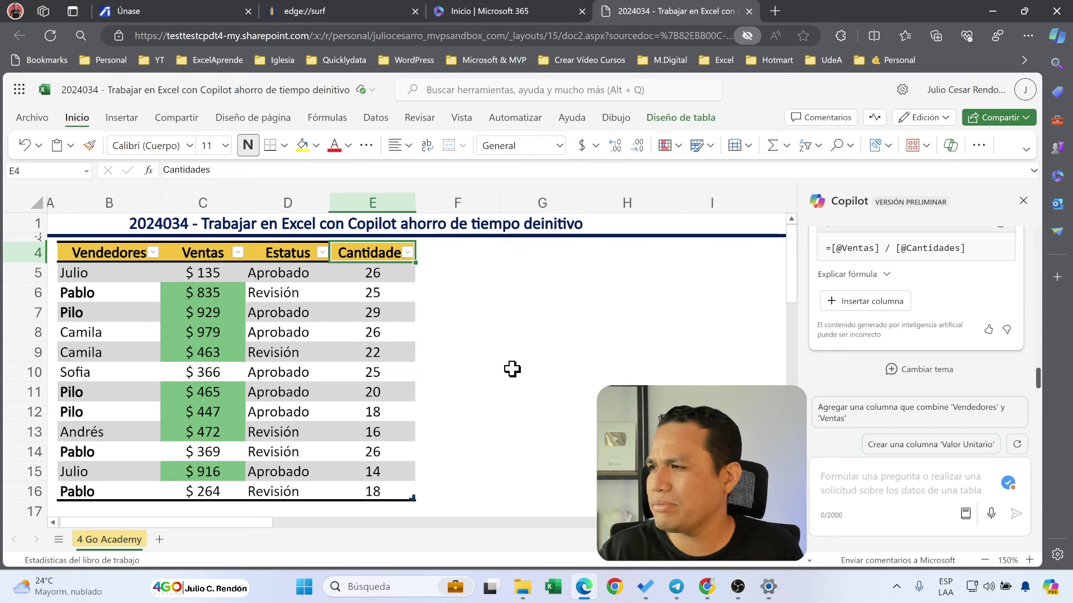
pyautogui.scroll(3, 897, 310)
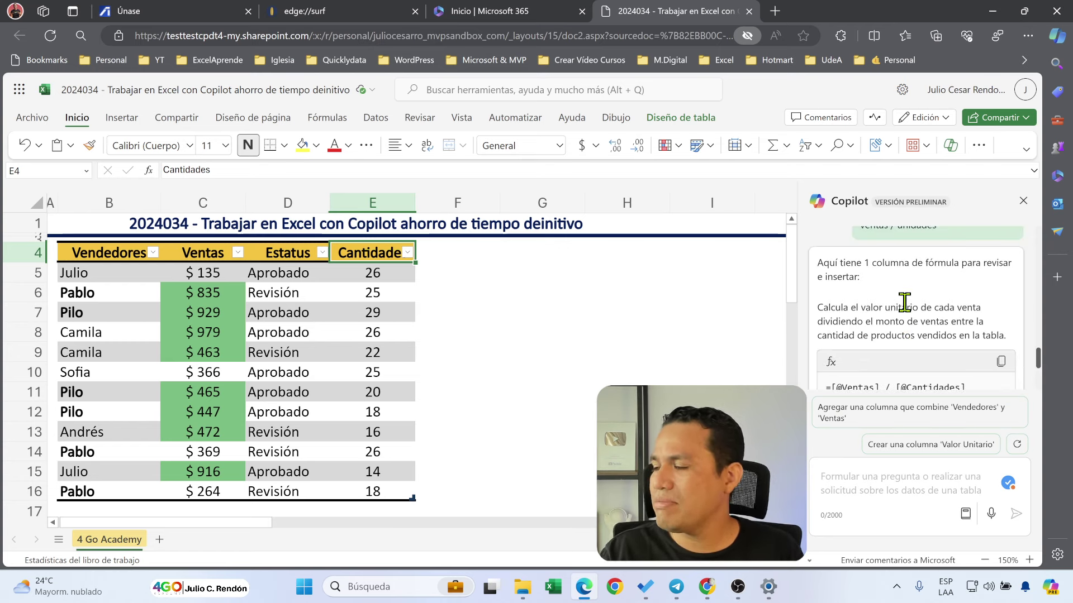
pyautogui.scroll(-2, 905, 302)
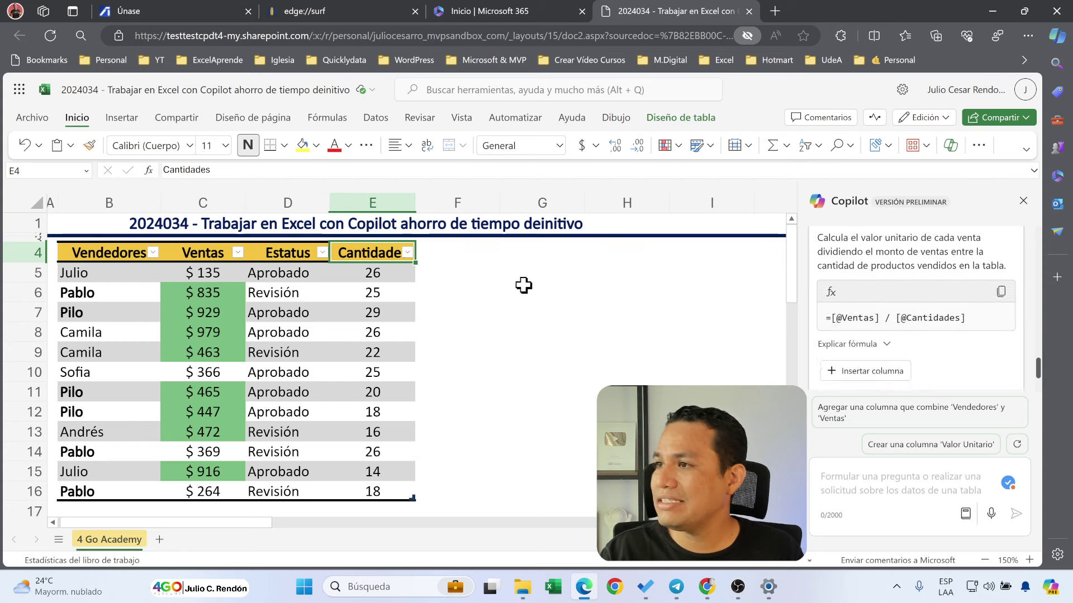
pyautogui.click(866, 372)
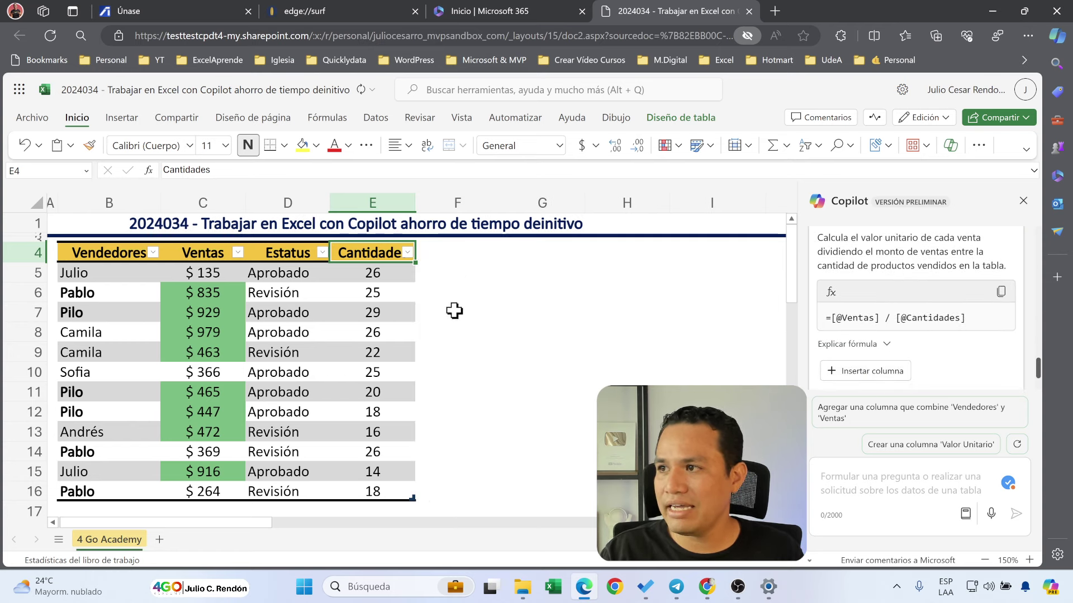
pyautogui.click(855, 370)
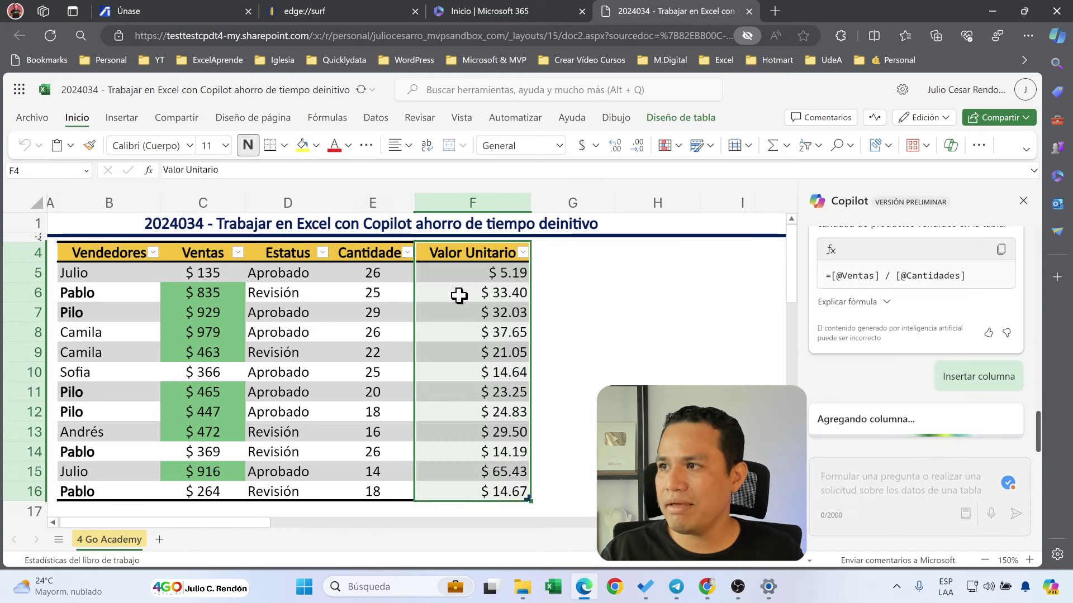
pyautogui.click(458, 273)
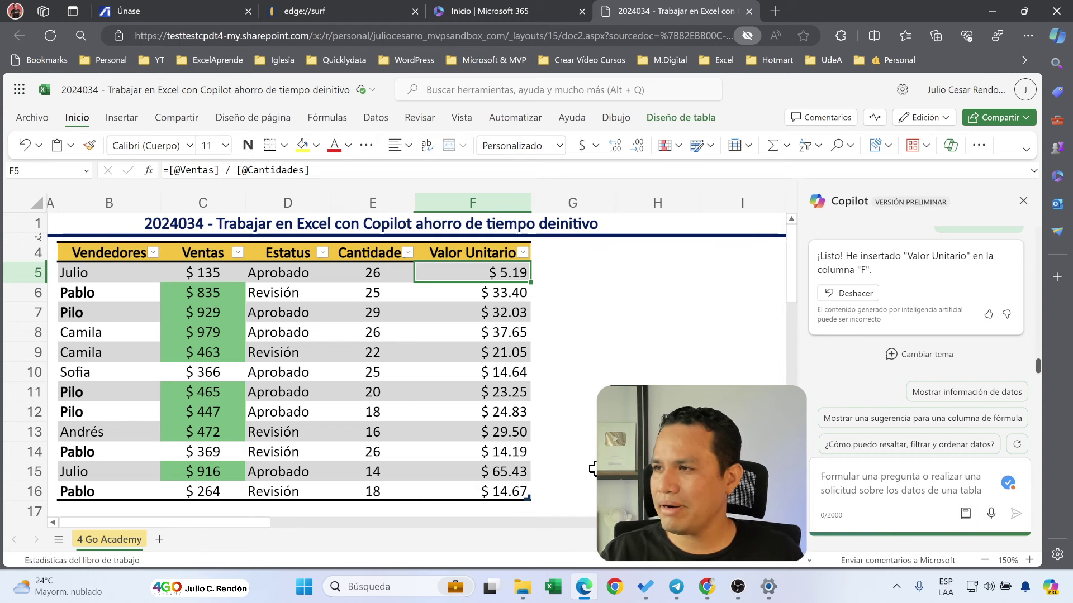
# Ask Copilot 'Ordenar las ventas de mayor a menor', sorting Ventas from $979 down to $135
pyautogui.click(202, 244)
pyautogui.click(212, 314)
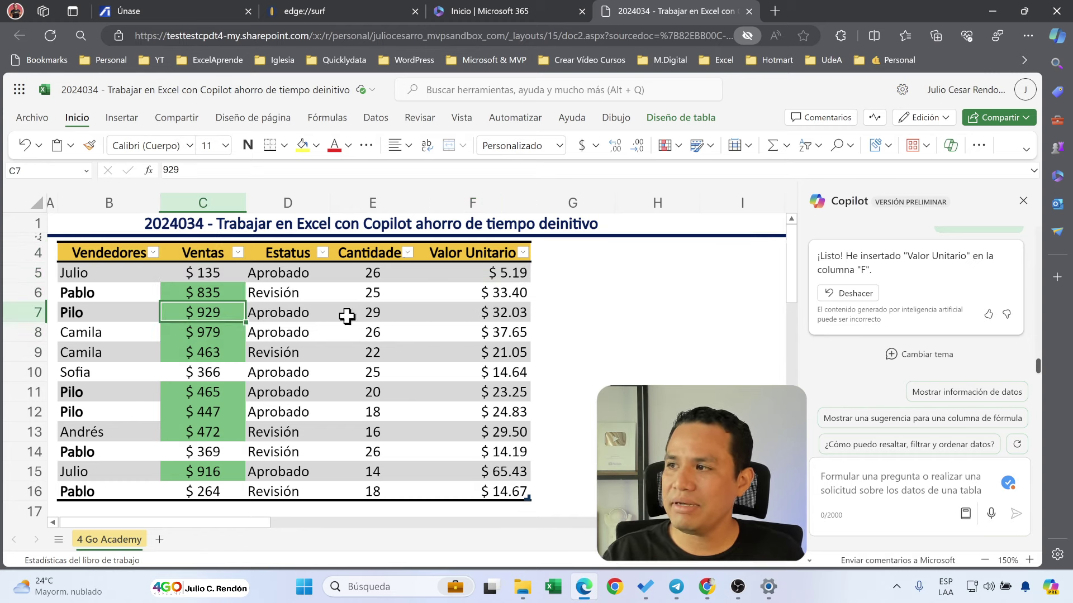
pyautogui.click(894, 475)
pyautogui.write('Orde')
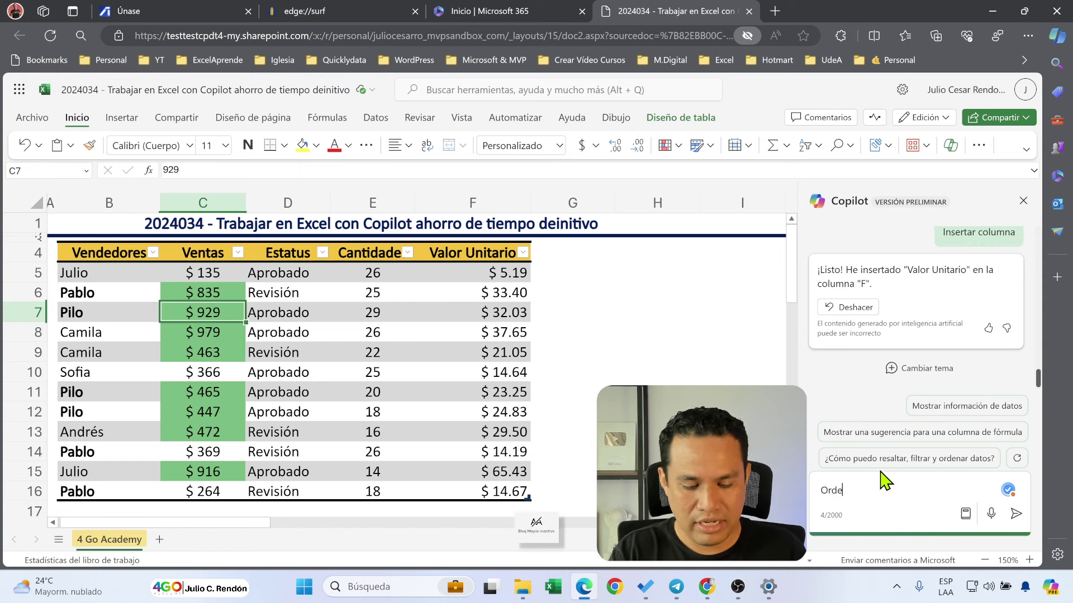
pyautogui.write('as d')
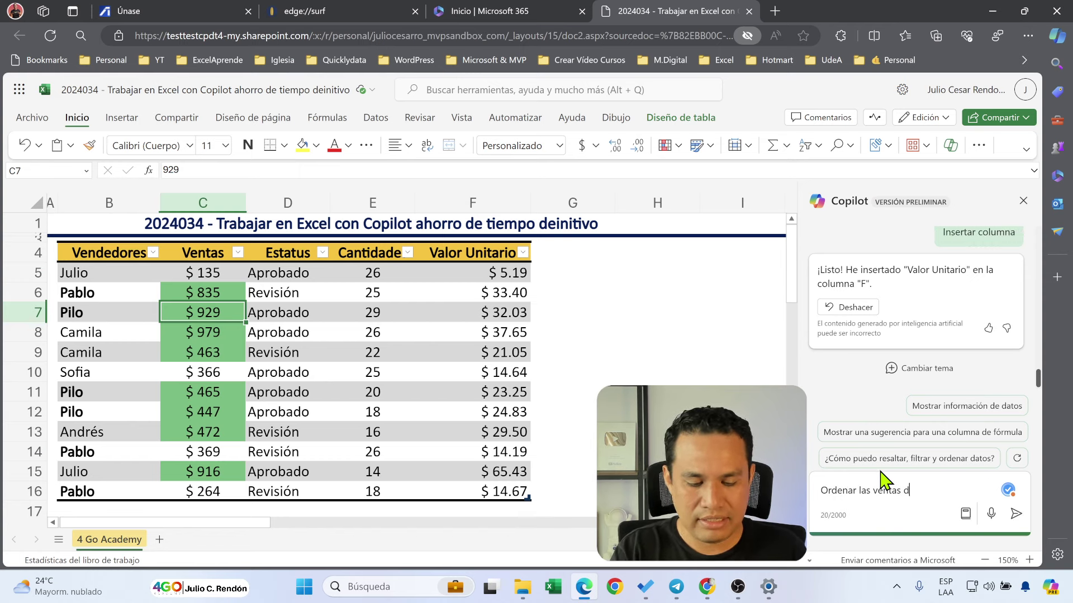
pyautogui.write('yor a menor')
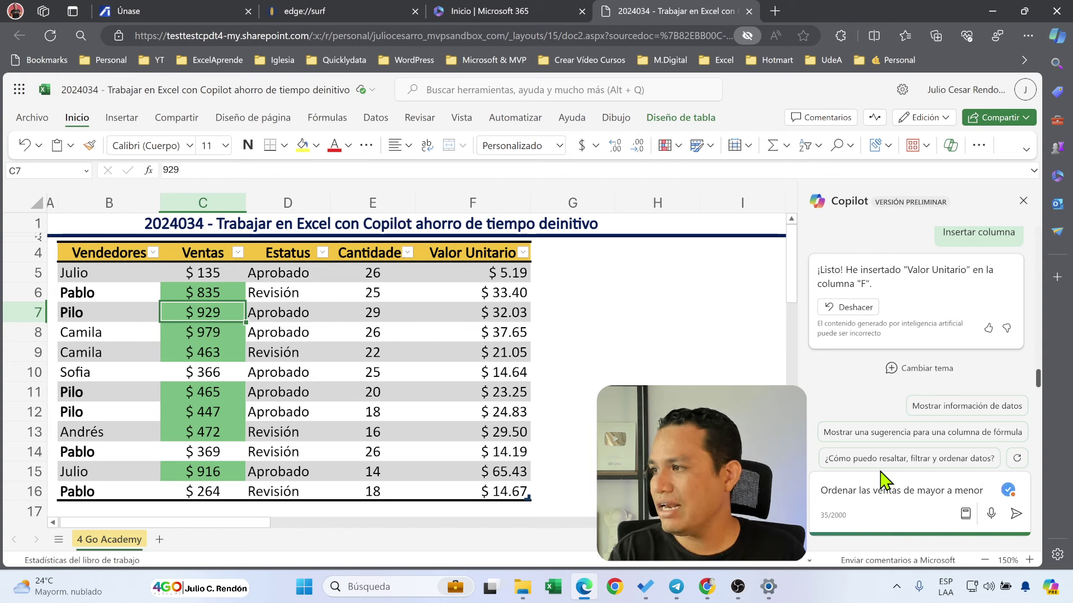
pyautogui.press('Return')
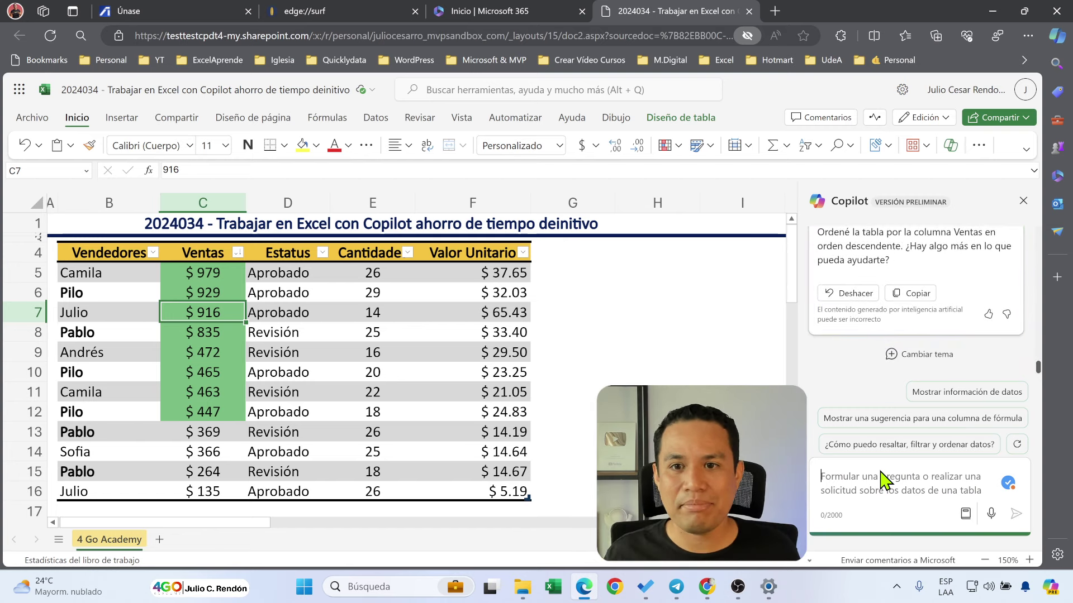
pyautogui.click(882, 481)
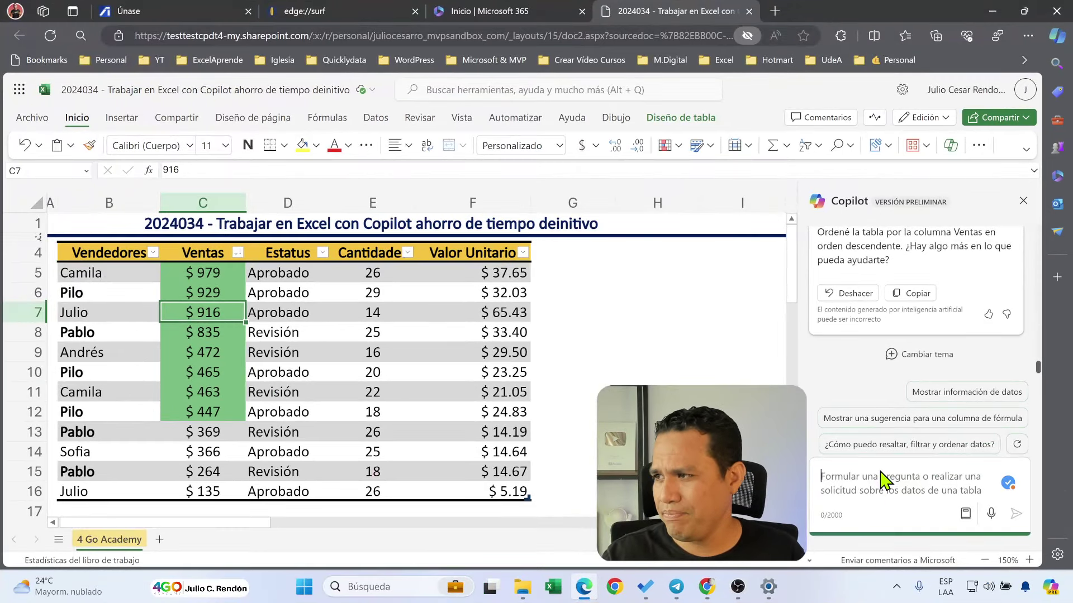
# Ask Copilot for a pivot table summarizing ventas by estatus
pyautogui.write('c')
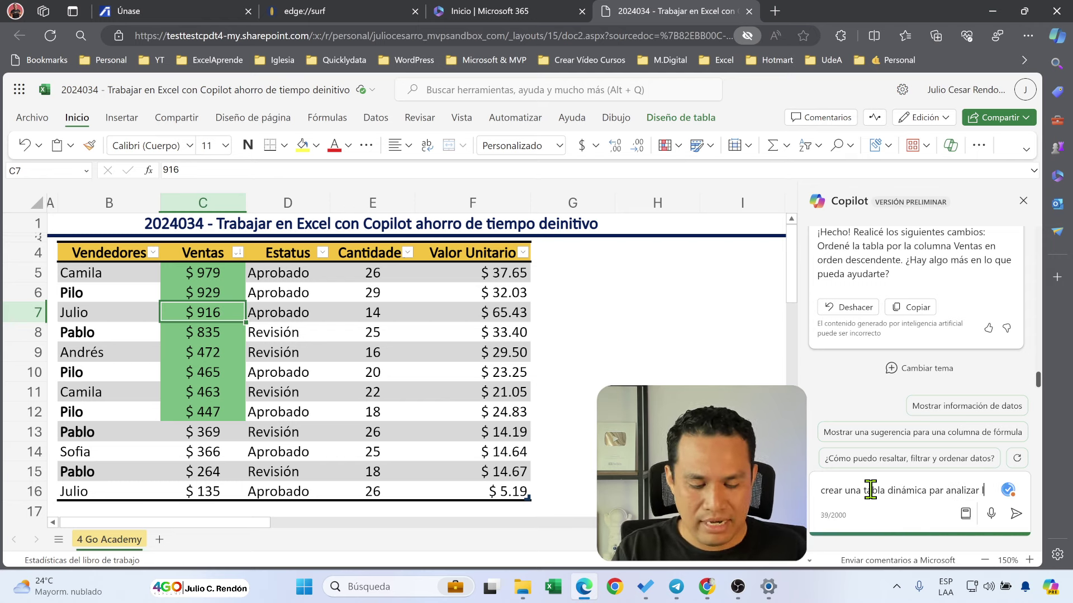
pyautogui.write('as ventas por estatus')
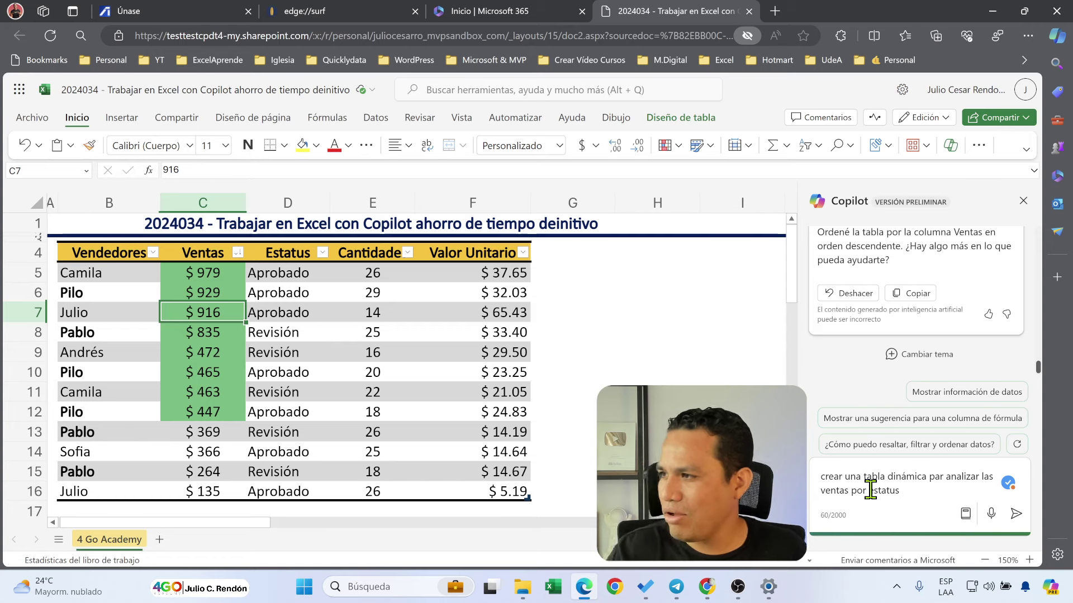
pyautogui.click(1014, 513)
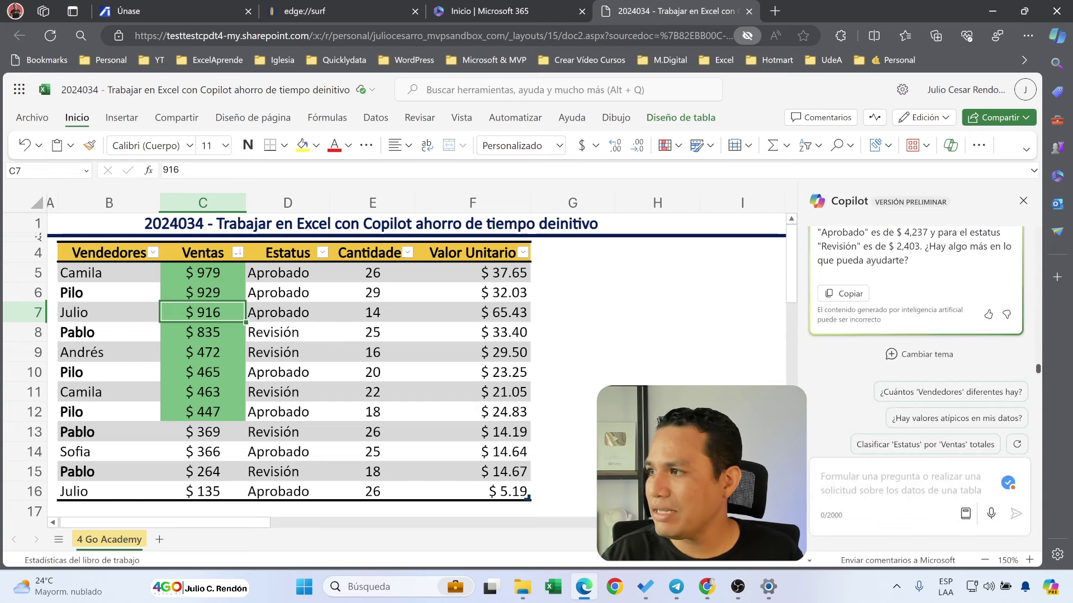
# Add the pivot to new sheet Hoja1: Aprobado $4,237, Revisión $2,403, total $6,640
pyautogui.scroll(3, 885, 300)
pyautogui.scroll(2, 882, 305)
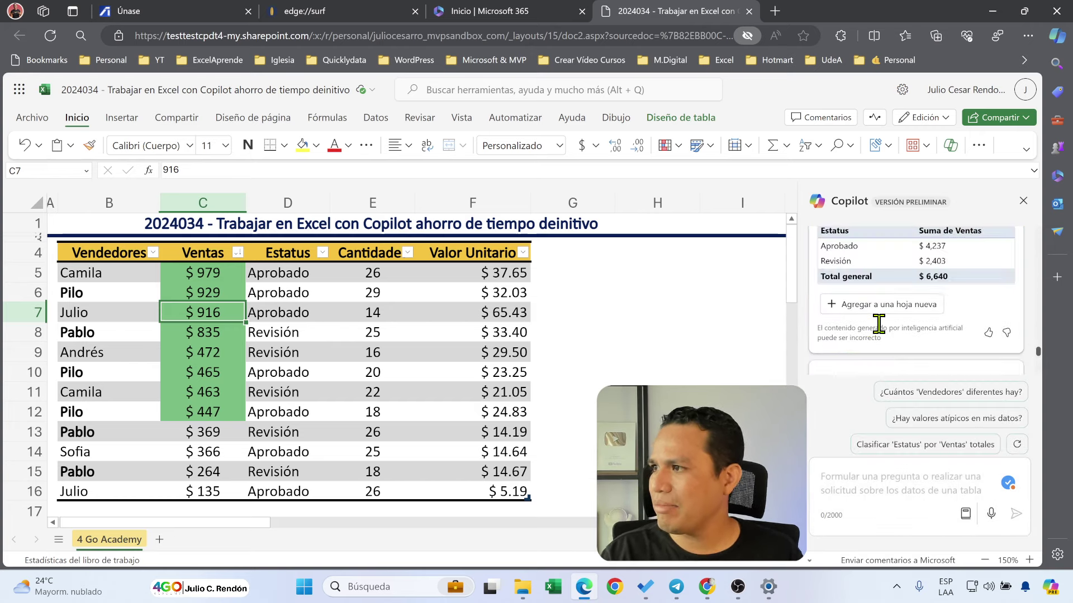
pyautogui.scroll(2, 879, 324)
pyautogui.scroll(-2, 863, 279)
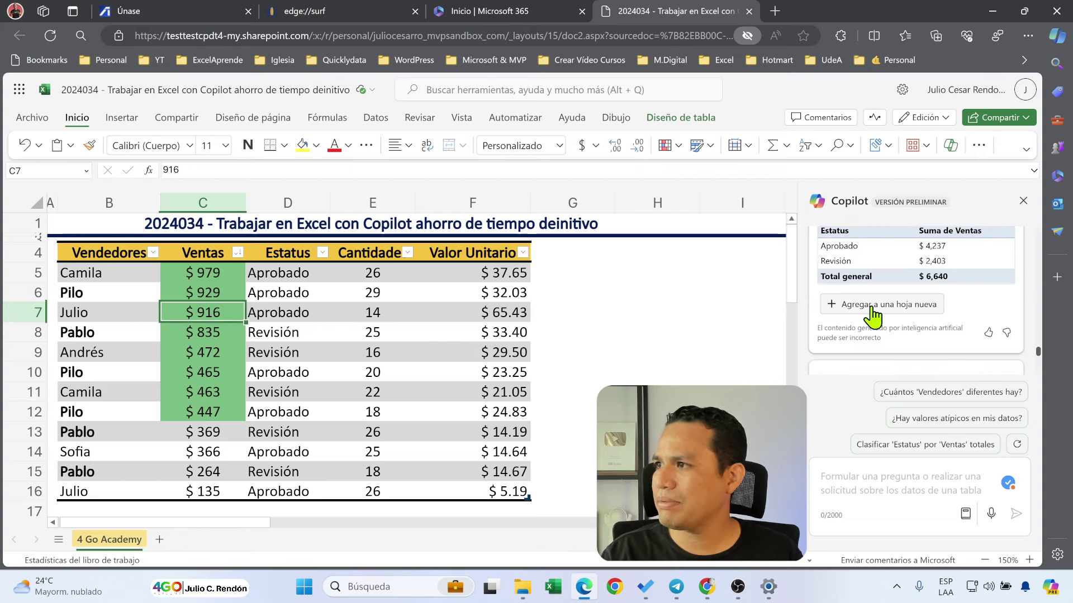
pyautogui.click(871, 305)
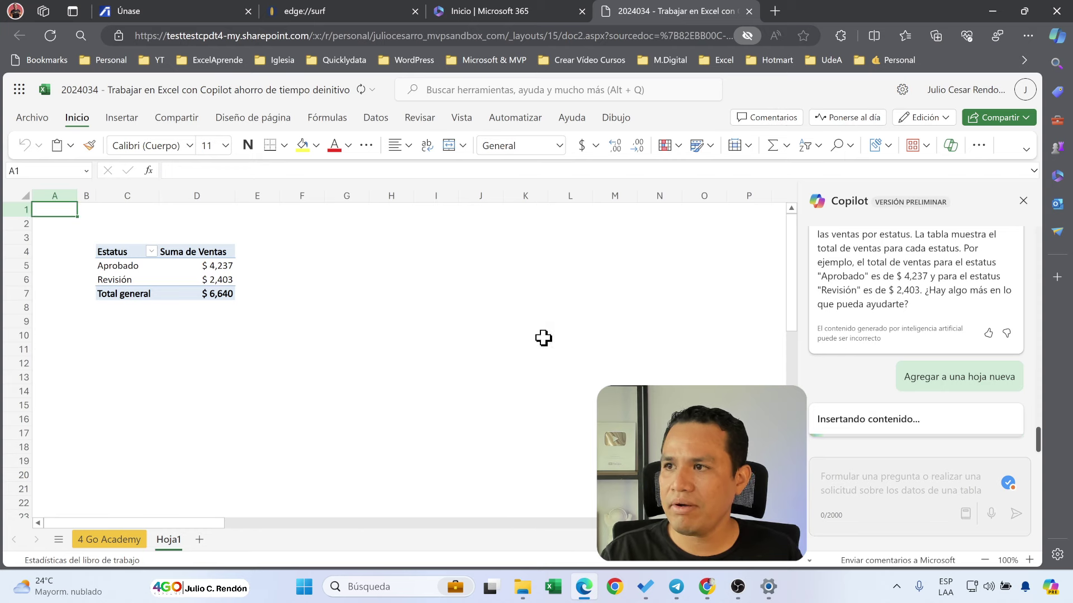
# Show the pivot's field list with Estatus in Filas and Suma de Ventas in Valores
pyautogui.keyDown('ctrl'); pyautogui.scroll(6, 227, 315); pyautogui.keyUp('ctrl')
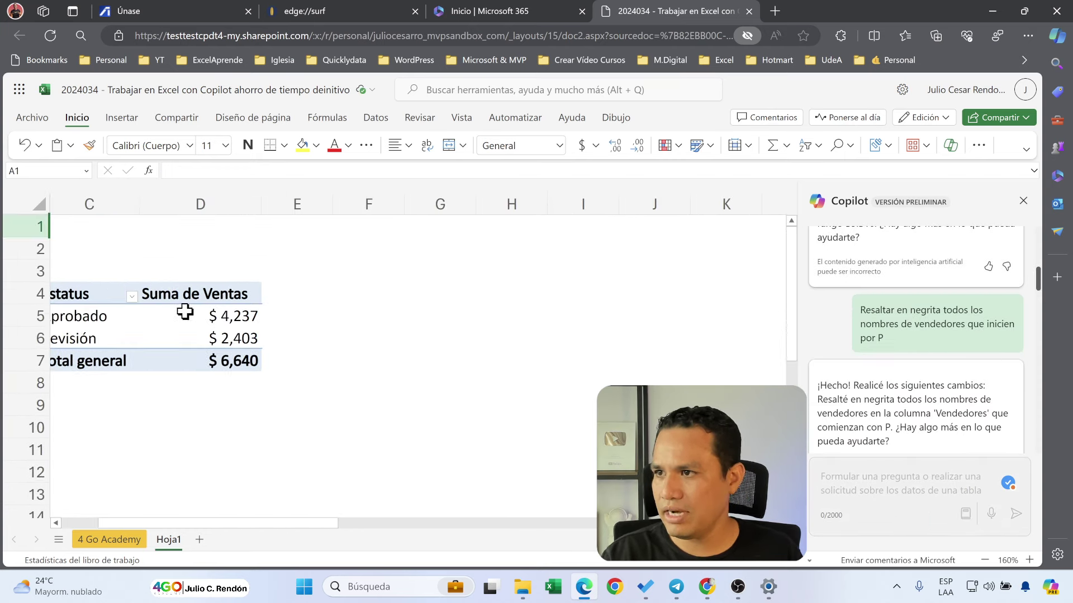
pyautogui.click(185, 313)
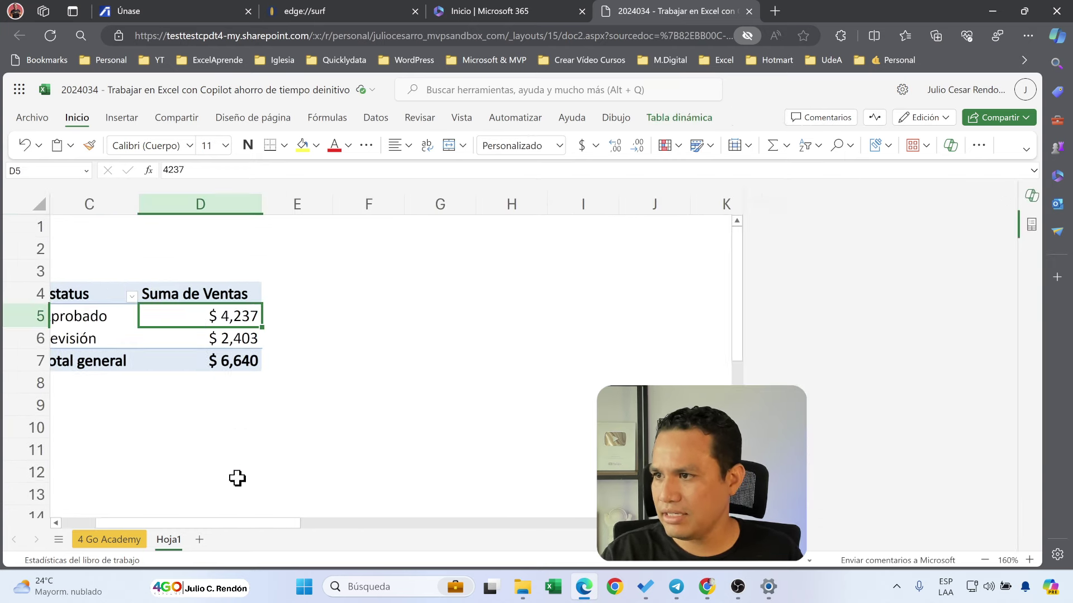
pyautogui.click(90, 522)
pyautogui.keyDown('ctrl'); pyautogui.scroll(3, 265, 406); pyautogui.keyUp('ctrl')
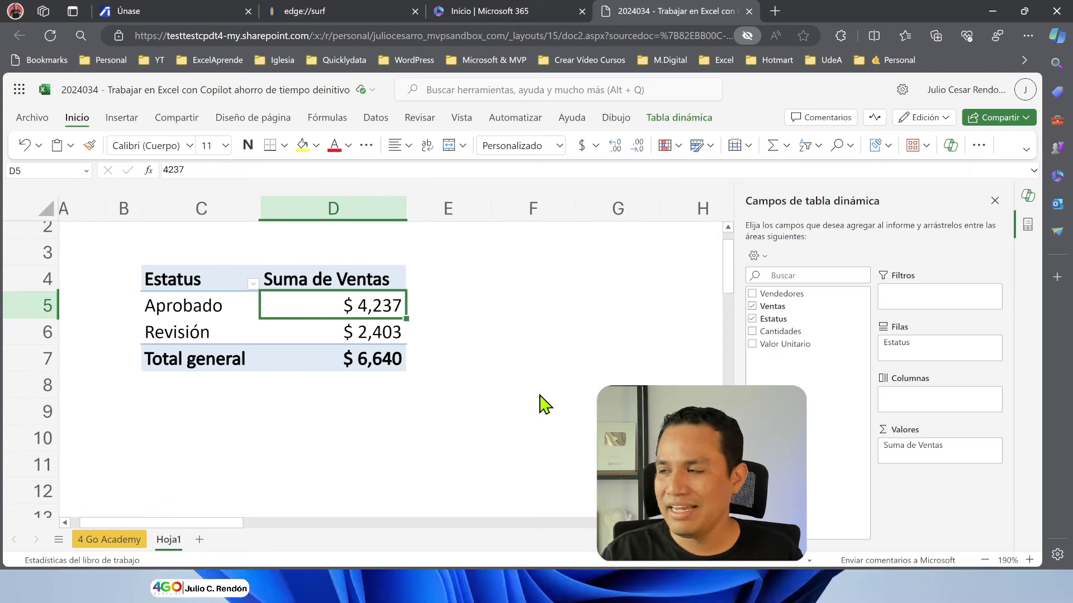
pyautogui.moveTo(709, 236); pyautogui.dragTo(853, 448)
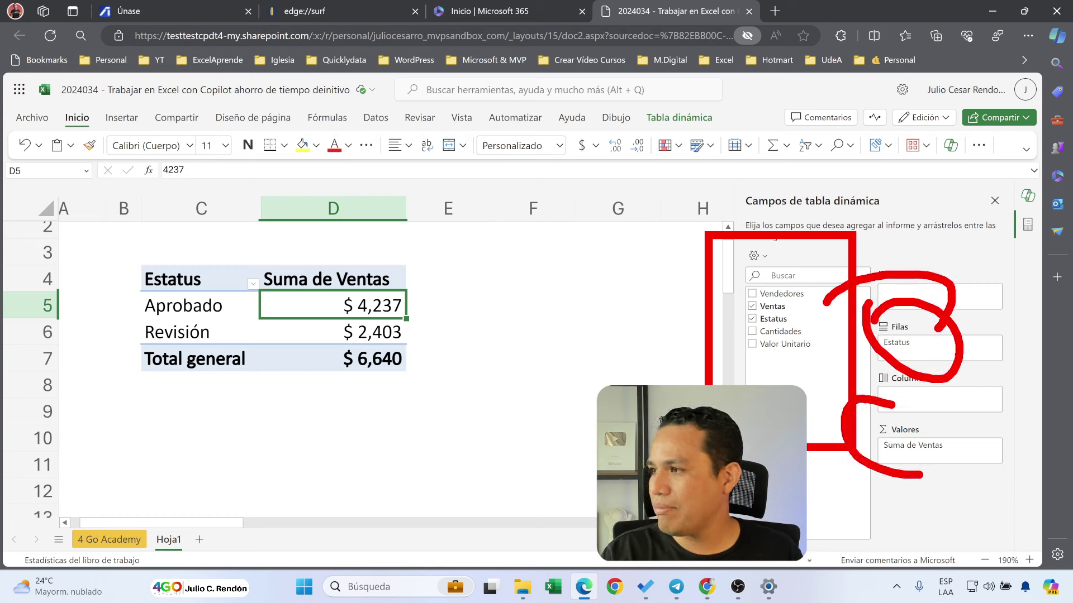
pyautogui.moveTo(922, 475); pyautogui.dragTo(900, 409)
pyautogui.moveTo(419, 241); pyautogui.dragTo(168, 182)
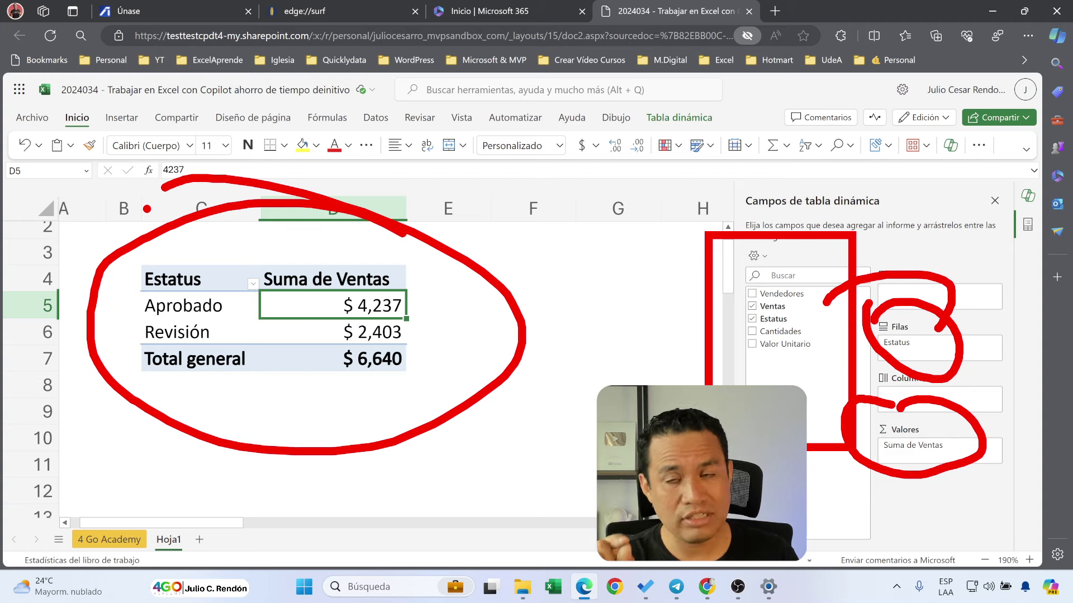
pyautogui.press('Escape')
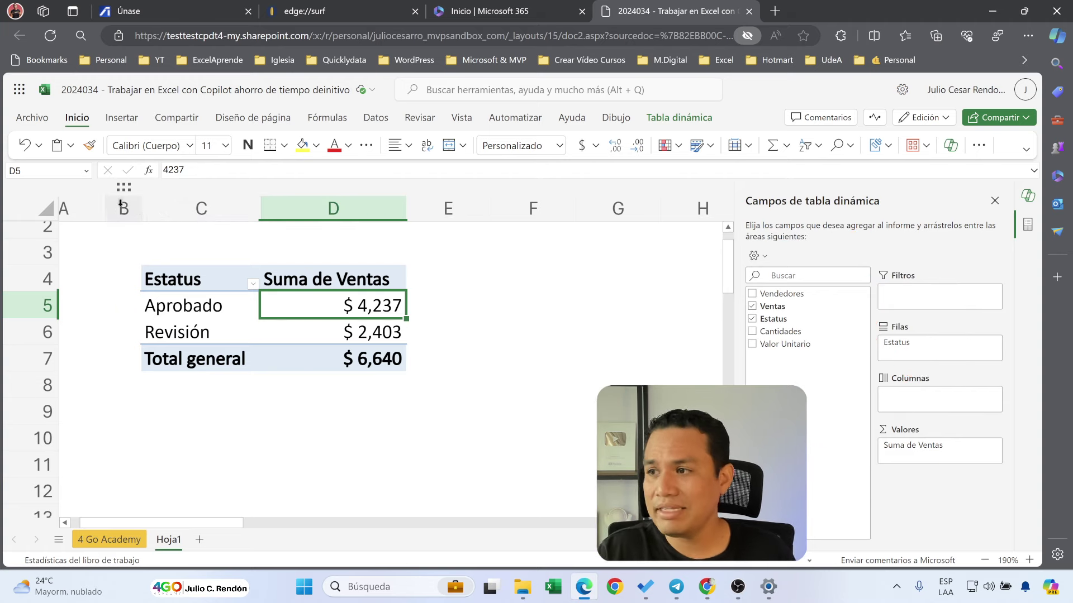
# Return to the 4 Go Academy sheet and scroll the Copilot chat up to the pivot table request
pyautogui.click(111, 539)
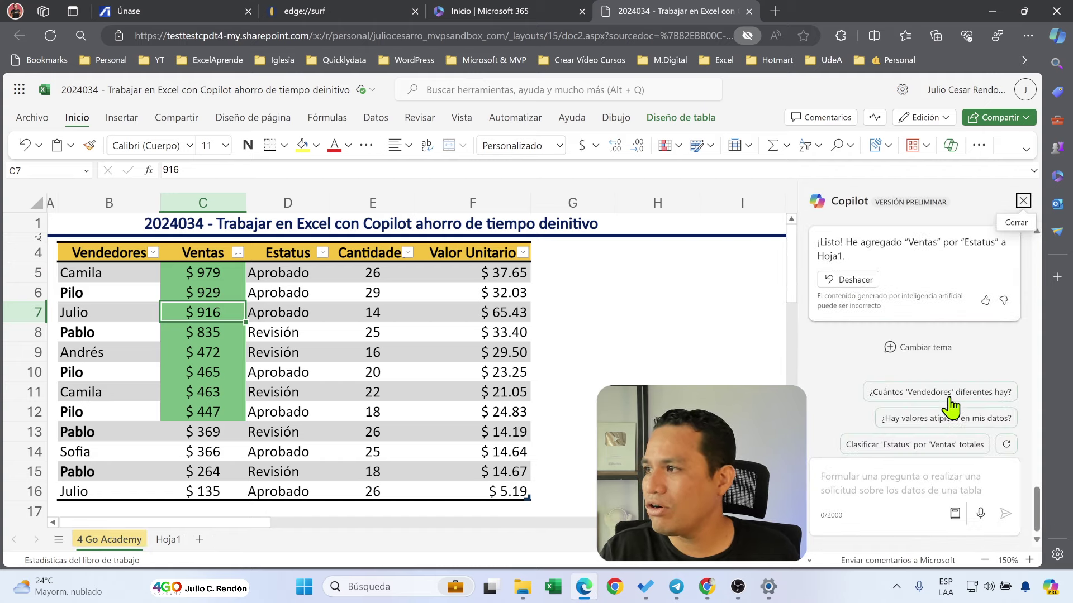
pyautogui.scroll(3, 827, 351)
pyautogui.scroll(2, 829, 352)
pyautogui.scroll(1, 828, 352)
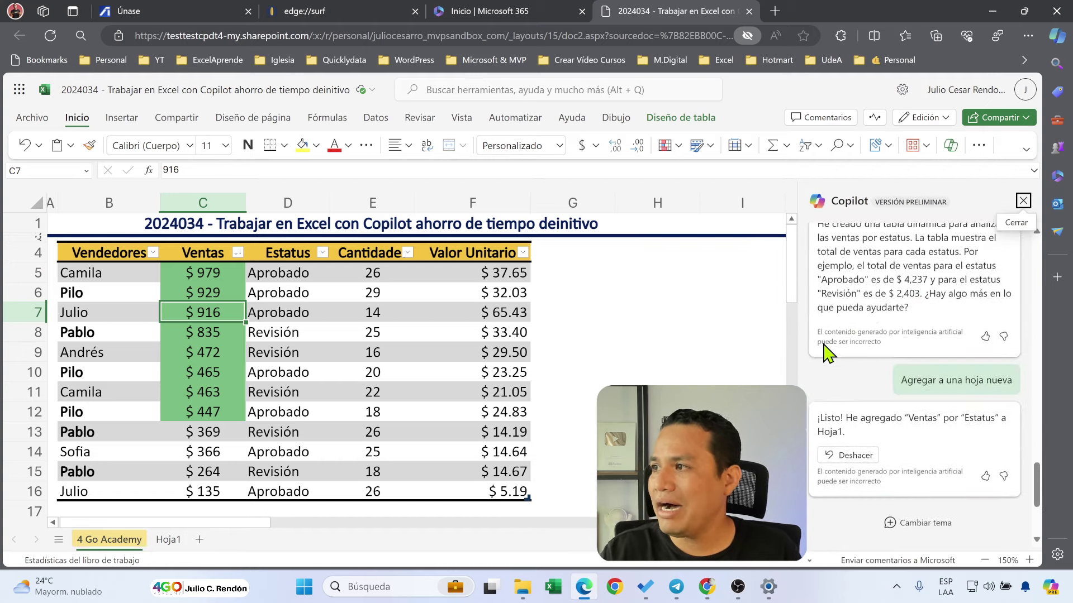
pyautogui.scroll(1, 829, 352)
pyautogui.scroll(3, 828, 352)
pyautogui.scroll(1, 828, 352)
pyautogui.scroll(2, 827, 352)
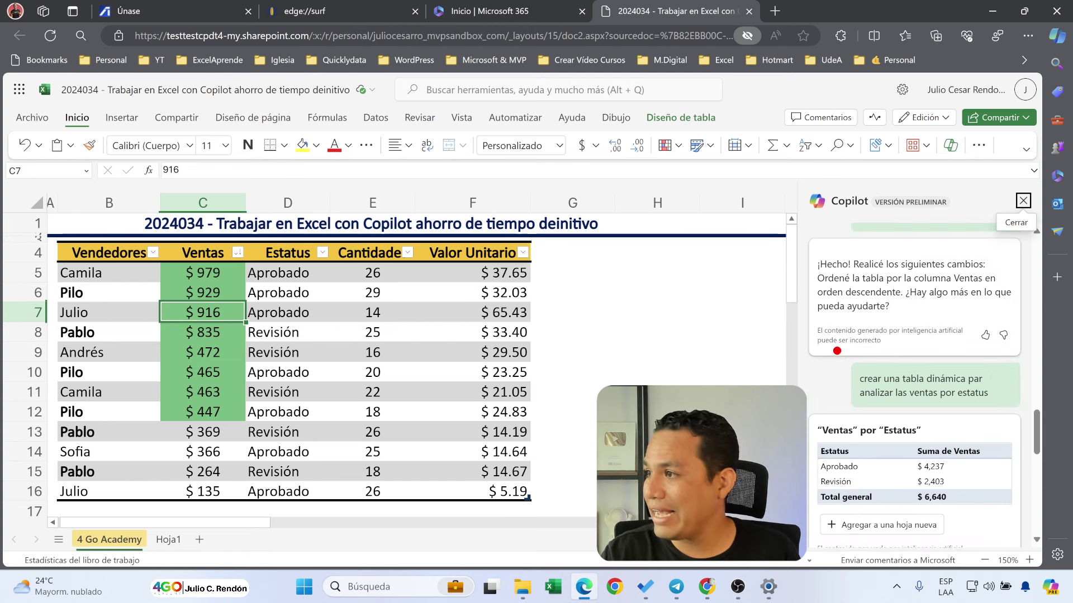
# Mark the earlier pivot table request in the Copilot chat with a box and arrow, then clear them
pyautogui.moveTo(833, 347); pyautogui.dragTo(1020, 412)
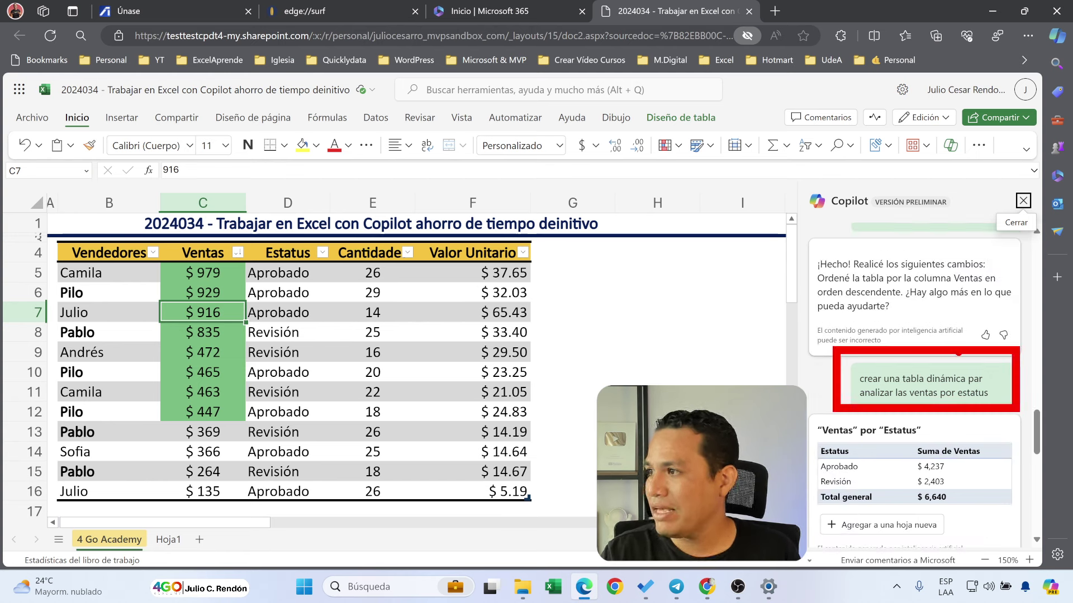
pyautogui.moveTo(1000, 288); pyautogui.dragTo(987, 366)
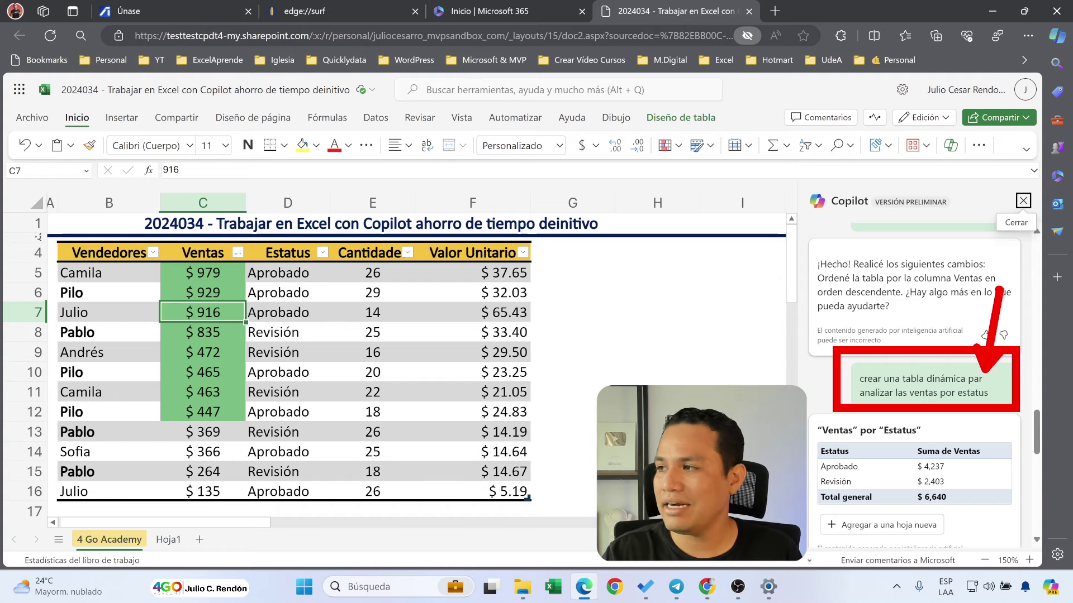
pyautogui.press('Escape')
pyautogui.click(882, 525)
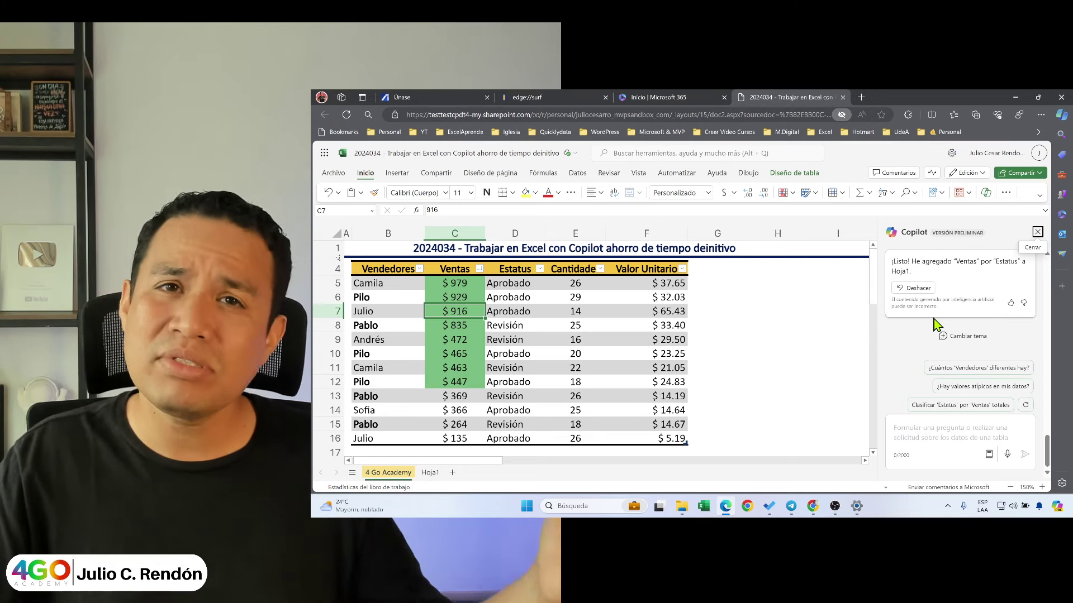
# Switch to the 4GO Academy website in Chrome and scroll to the top of the page
pyautogui.click(813, 503)
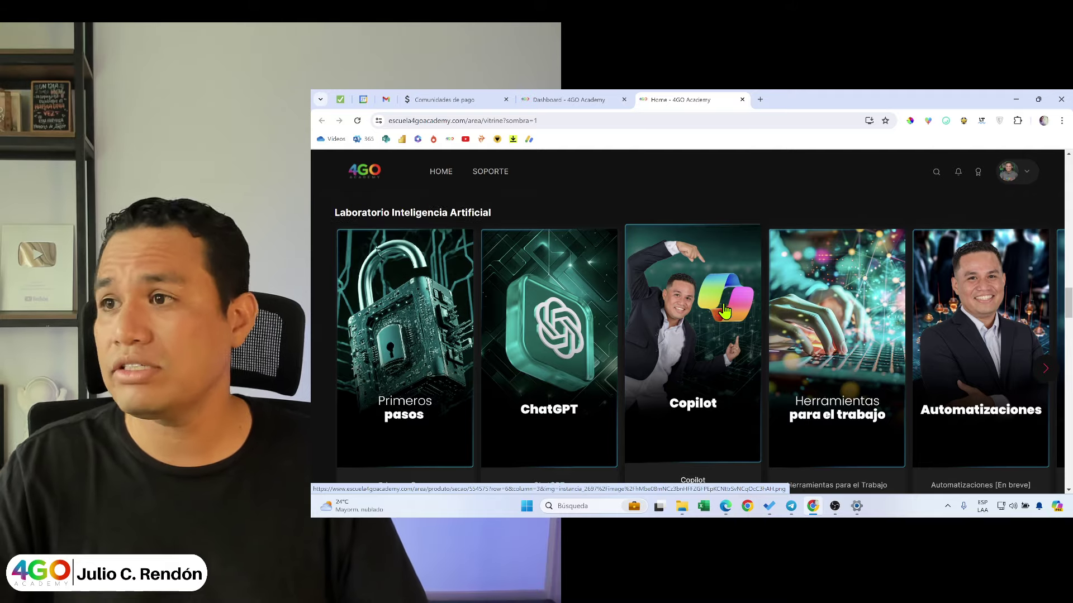
pyautogui.scroll(5, 725, 310)
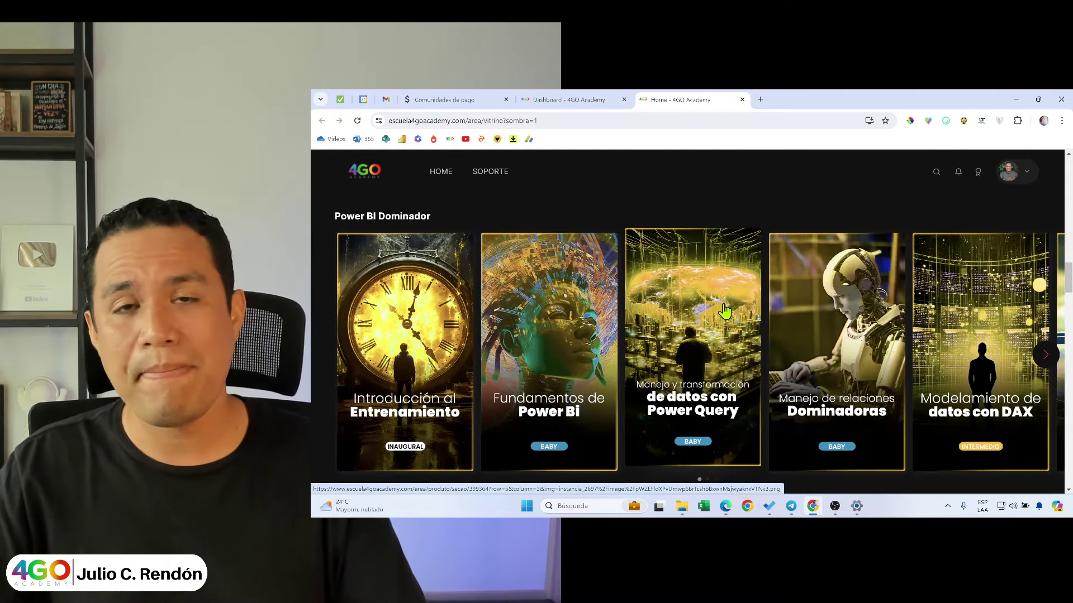
pyautogui.scroll(3, 724, 310)
pyautogui.scroll(2, 724, 310)
pyautogui.scroll(2, 725, 310)
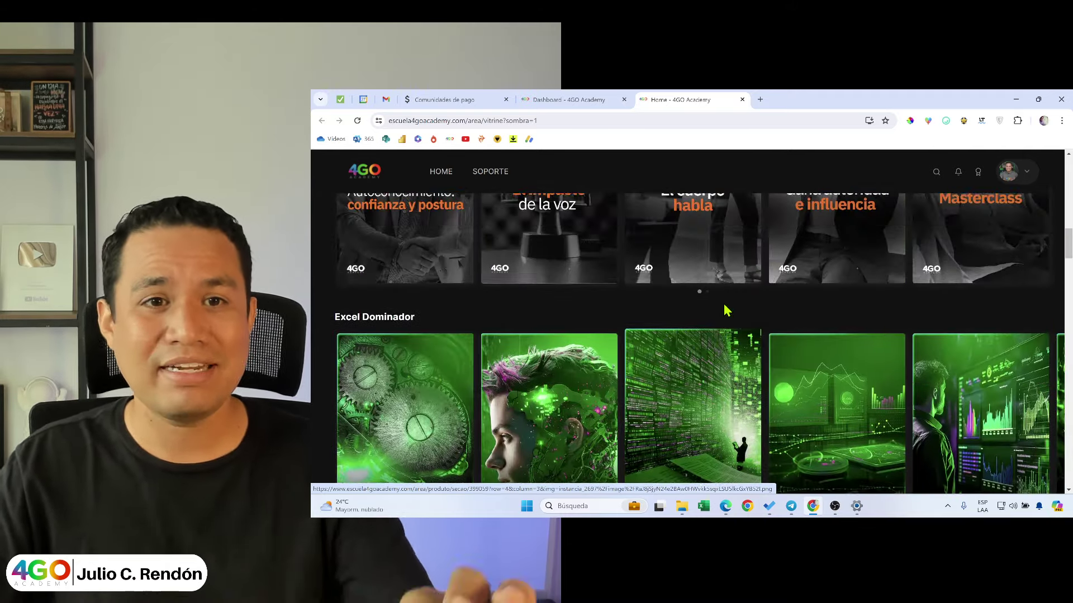
pyautogui.scroll(-1, 725, 310)
pyautogui.scroll(3, 725, 310)
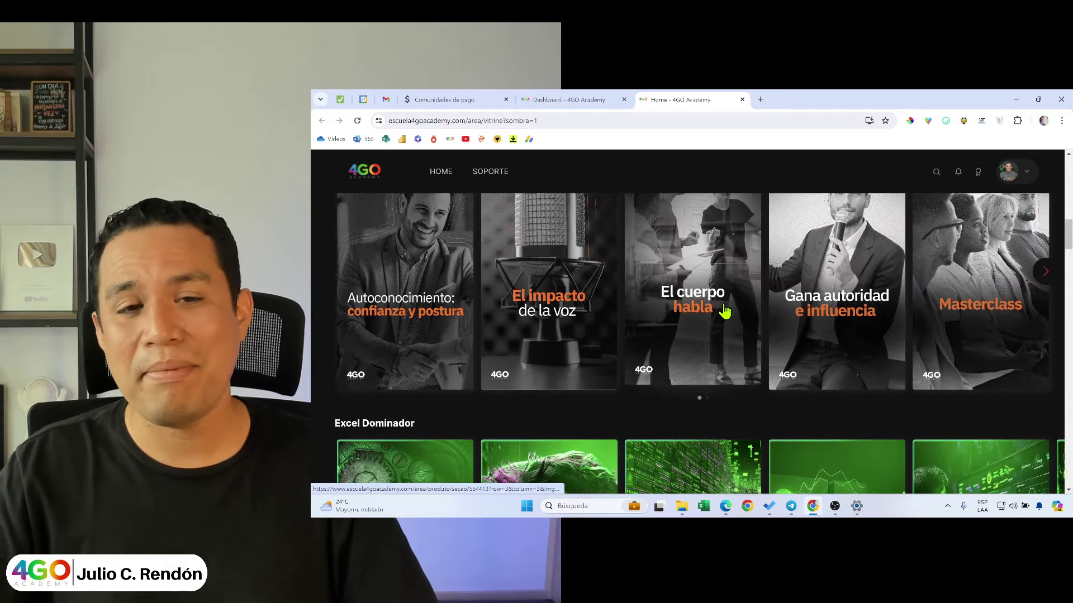
pyautogui.scroll(1, 725, 310)
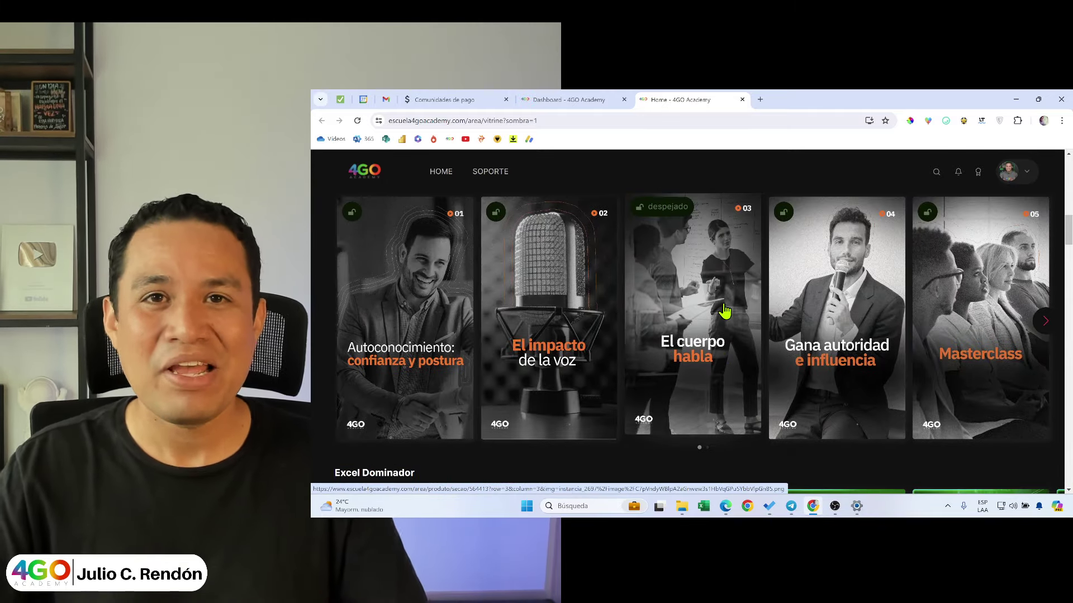
# Browse the Excel, Power BI, Power Automate and PowerPoint Dominador courses in the catalogue
pyautogui.scroll(-4, 725, 310)
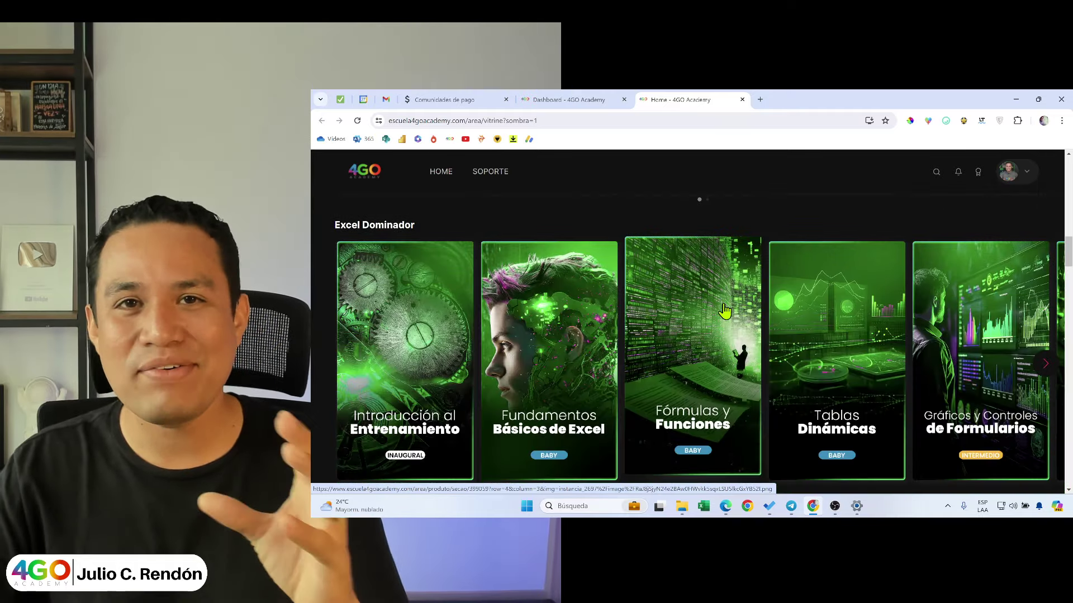
pyautogui.scroll(-3, 724, 310)
pyautogui.scroll(-4, 725, 310)
pyautogui.scroll(-4, 723, 310)
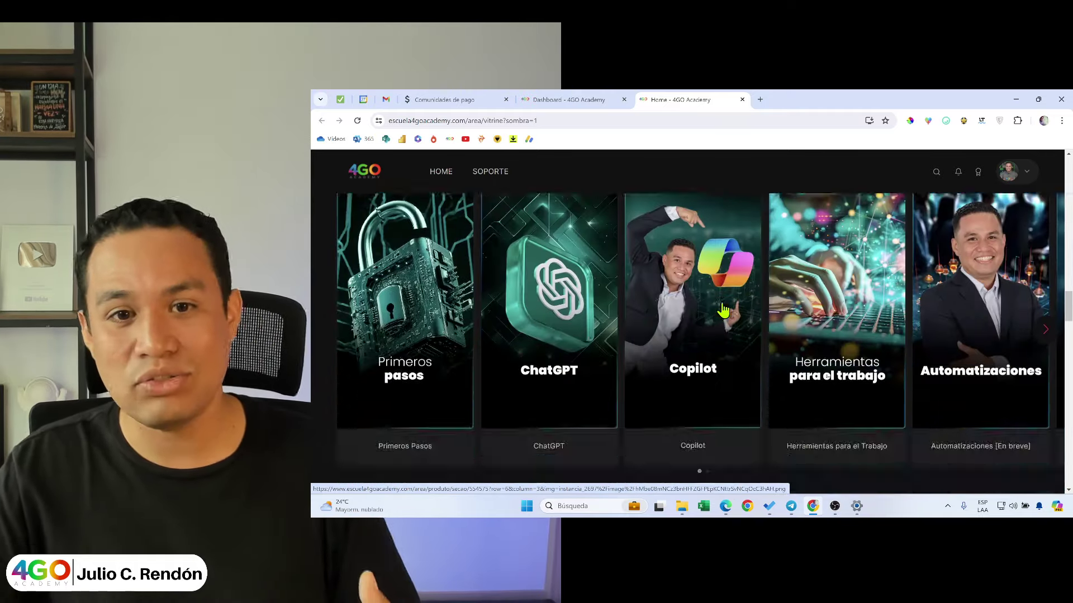
pyautogui.scroll(1, 724, 310)
pyautogui.scroll(-3, 723, 310)
pyautogui.scroll(-3, 723, 310)
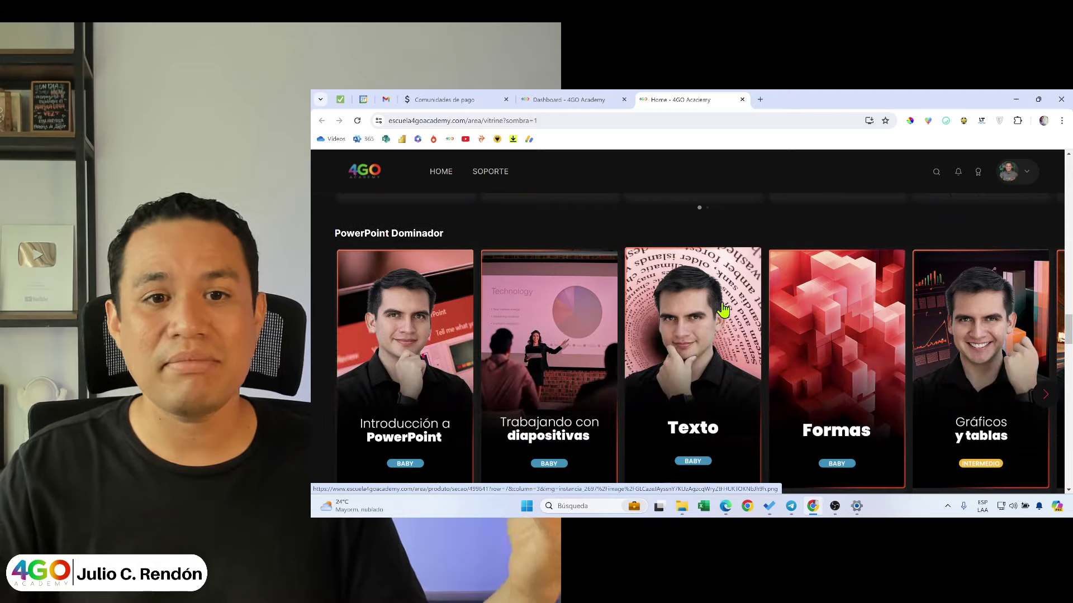
pyautogui.scroll(-3, 723, 308)
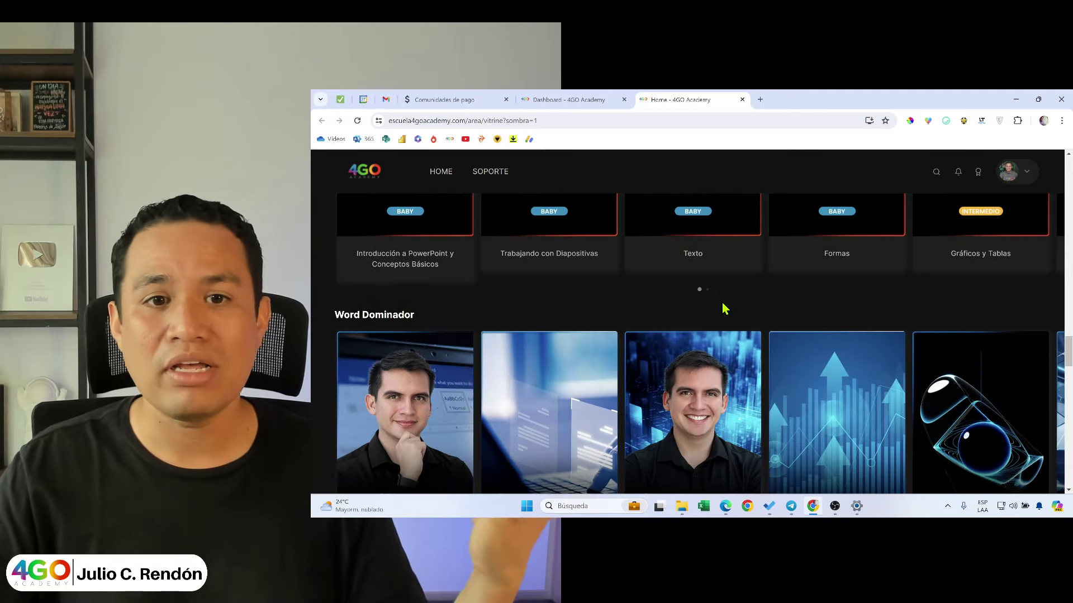
pyautogui.scroll(-2, 723, 309)
pyautogui.scroll(-2, 724, 309)
pyautogui.scroll(-2, 724, 309)
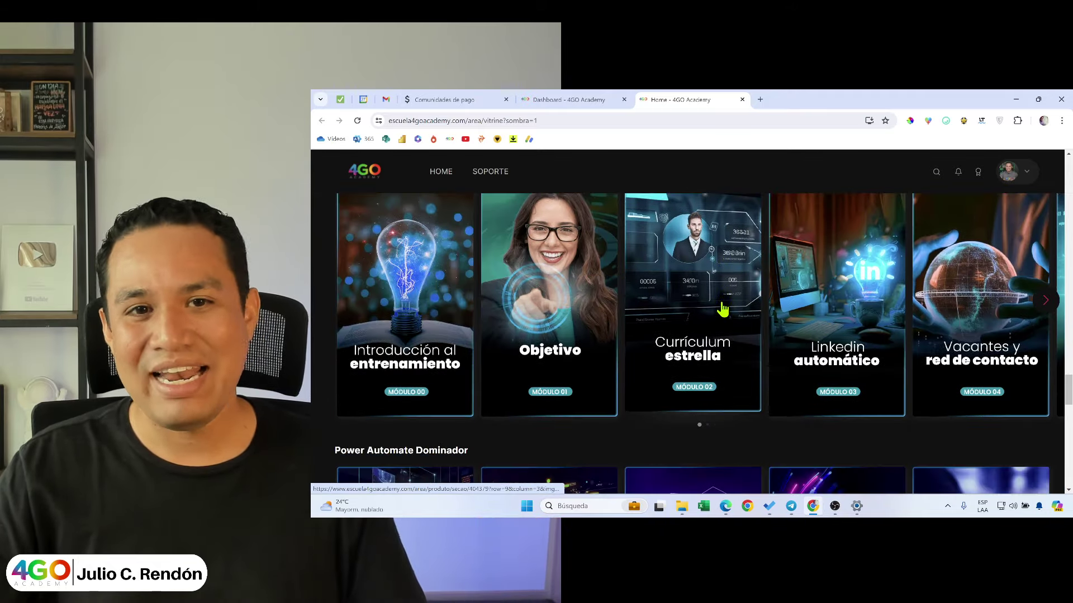
pyautogui.scroll(-4, 723, 308)
pyautogui.scroll(-1, 723, 307)
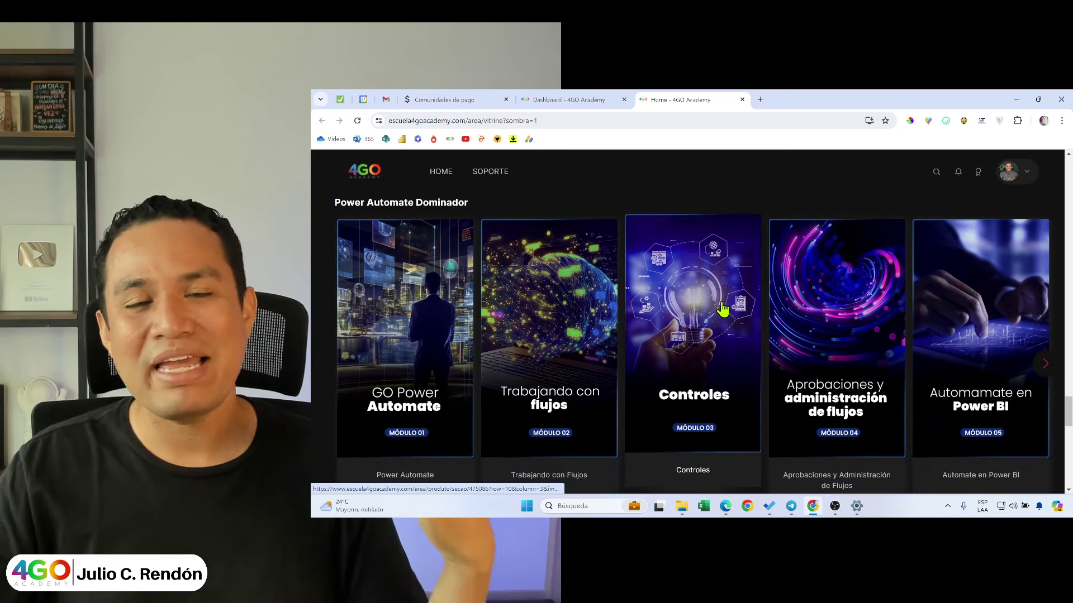
pyautogui.scroll(1, 723, 307)
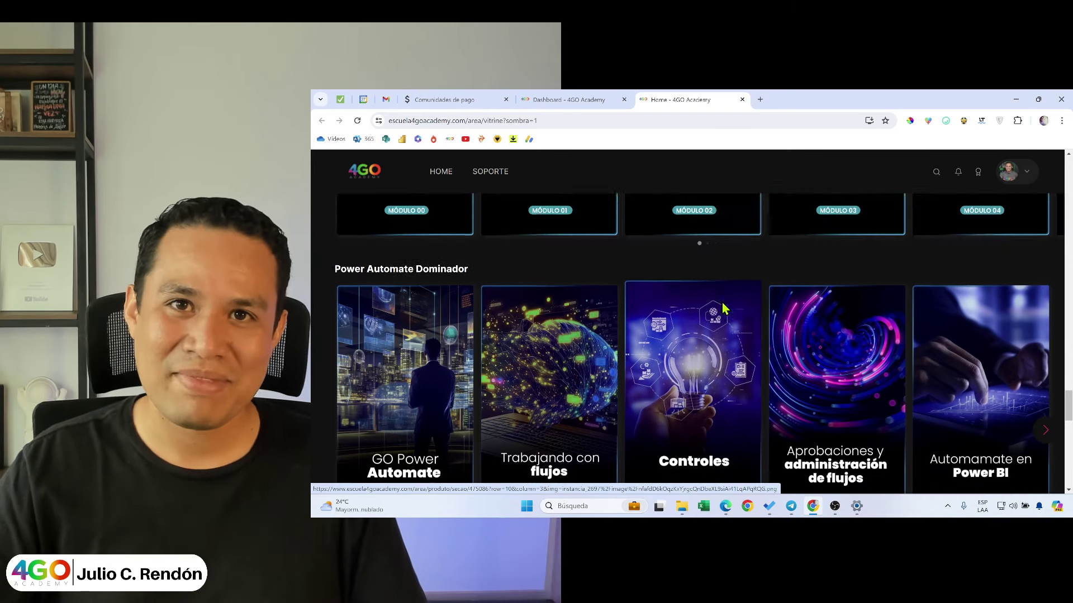
pyautogui.scroll(4, 723, 308)
pyautogui.scroll(4, 723, 308)
pyautogui.scroll(4, 723, 308)
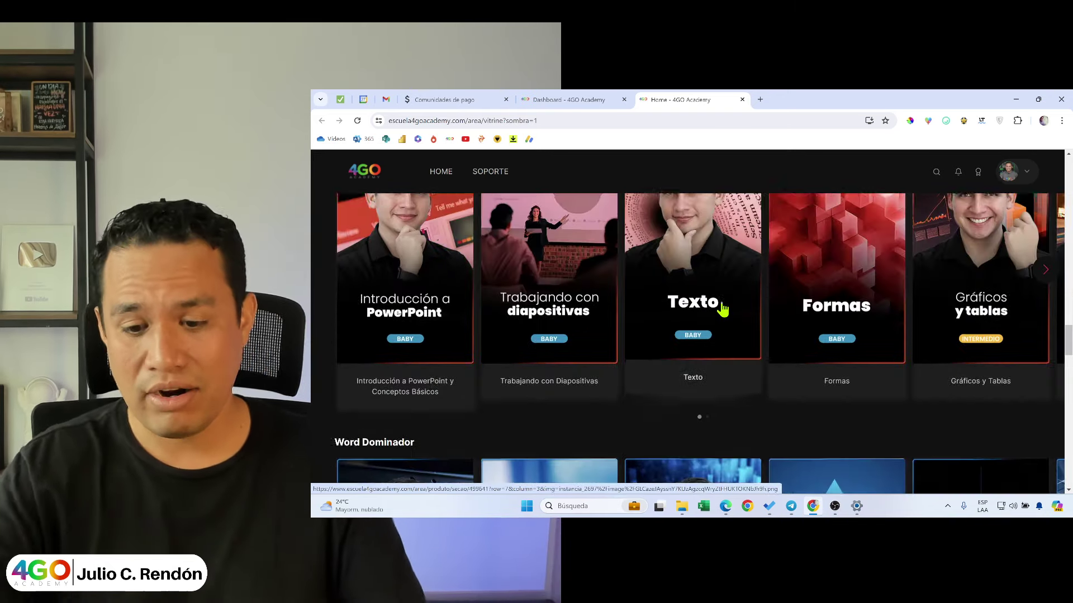